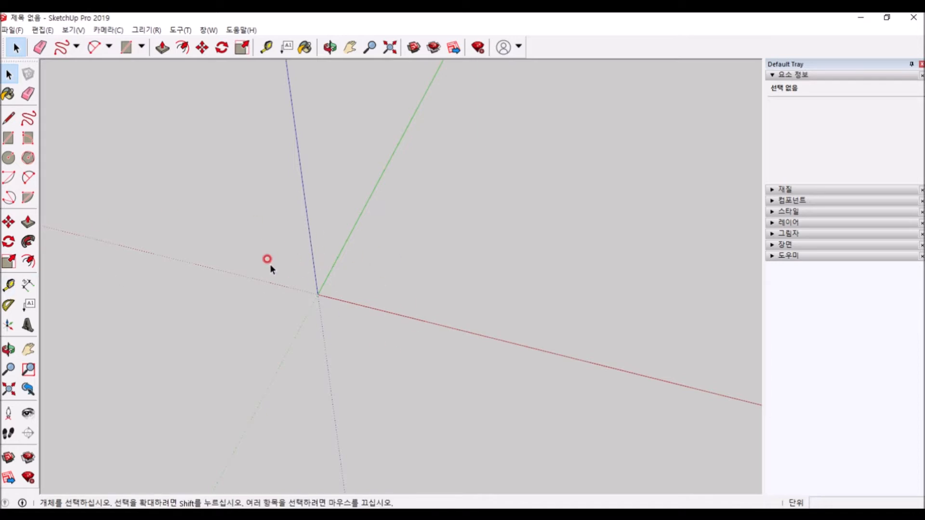
Draw a 1000 by 1000 mm rectangle on the ground plane, starting at the origin
{"action": "key", "text": "r"}
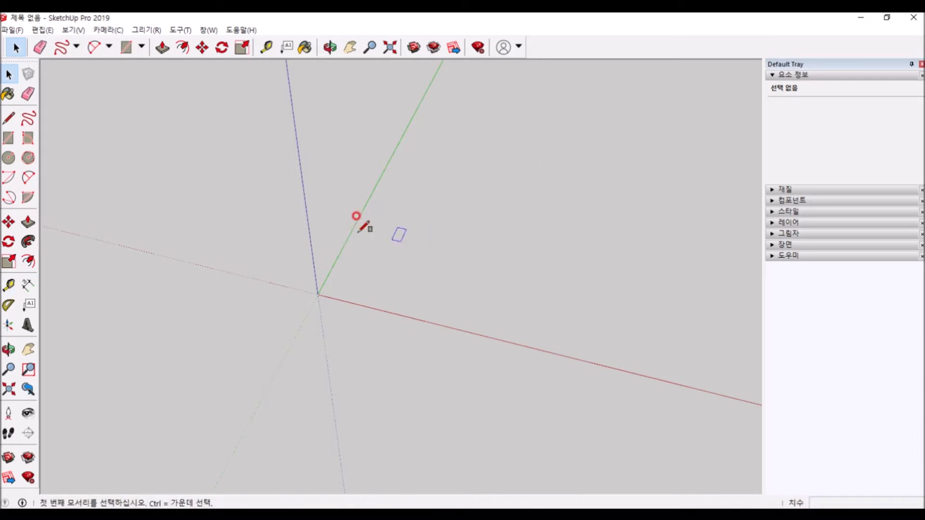
{"action": "left_click", "coordinate": [317, 294]}
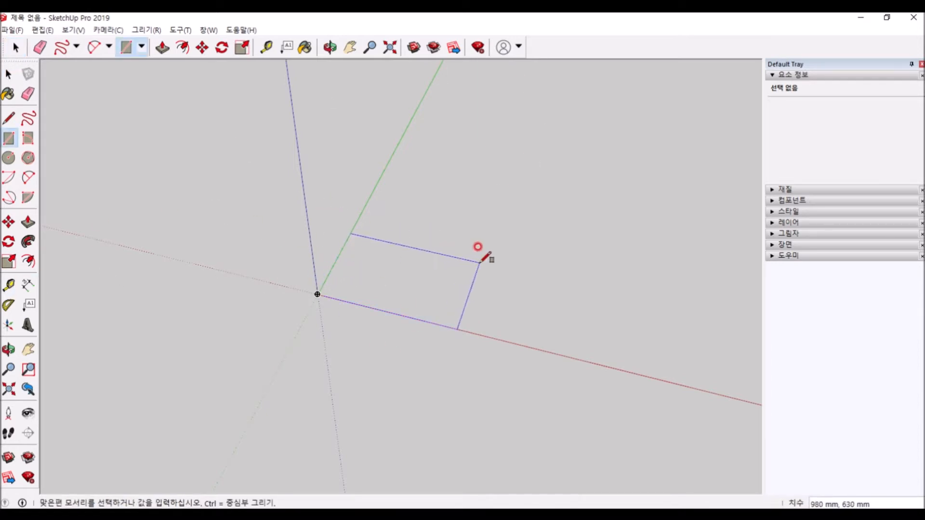
{"action": "type", "text": "1000,1000"}
{"action": "key", "text": "Return"}
{"action": "key", "text": "space"}
Push/Pull the square face up 1000 mm to form a cube
{"action": "middle_click_drag", "start_coordinate": [418, 324], "coordinate": [385, 253]}
{"action": "left_click", "coordinate": [381, 247]}
{"action": "key", "text": "p"}
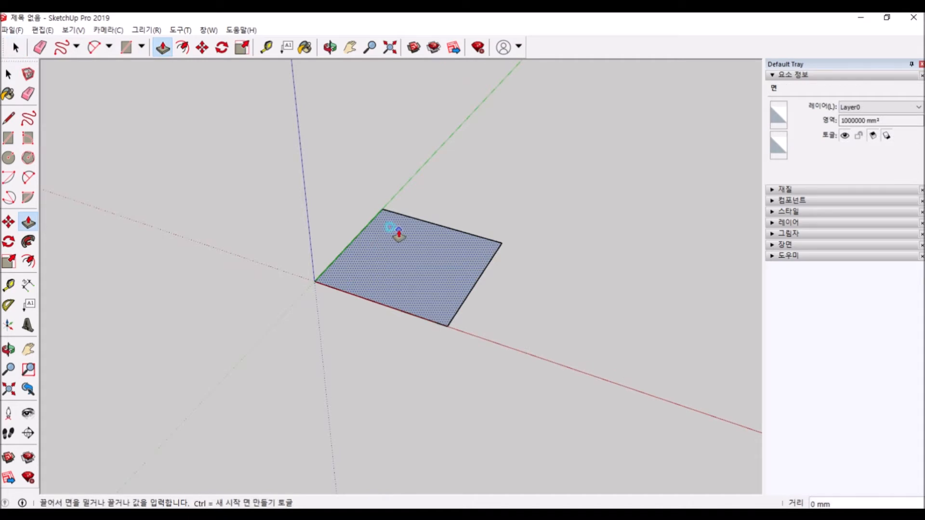
{"action": "left_click", "coordinate": [399, 231]}
{"action": "type", "text": "1000"}
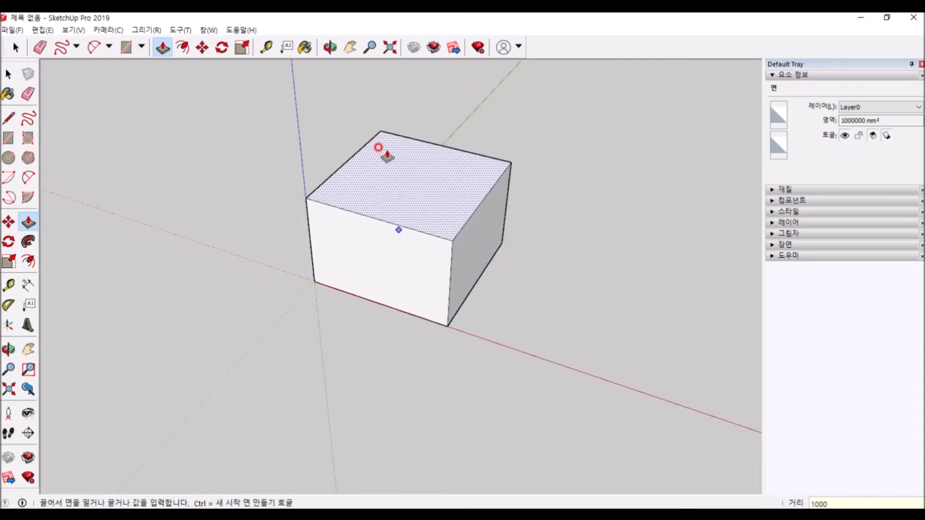
{"action": "key", "text": "Return"}
{"action": "key", "text": "space"}
{"action": "scroll", "coordinate": [424, 175], "scroll_direction": "up", "scroll_amount": 2}
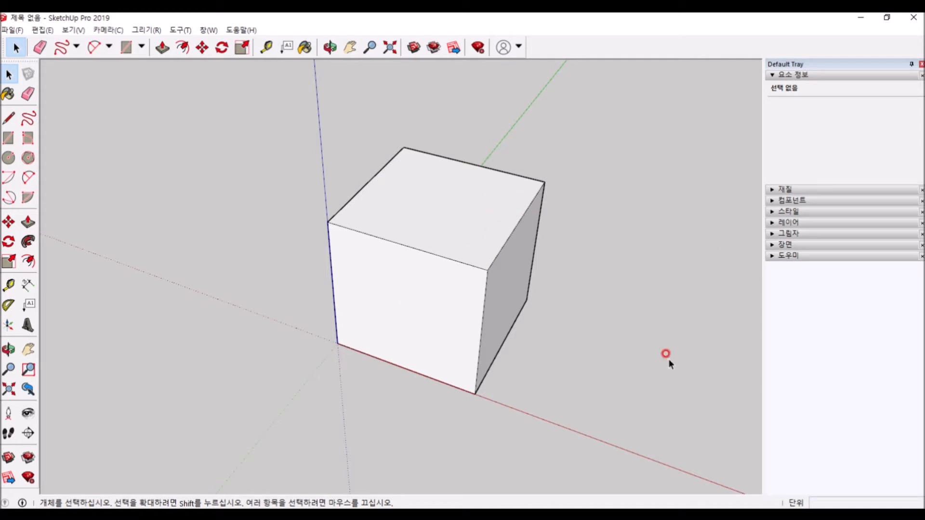
{"action": "middle_click_drag", "start_coordinate": [477, 247], "coordinate": [336, 250]}
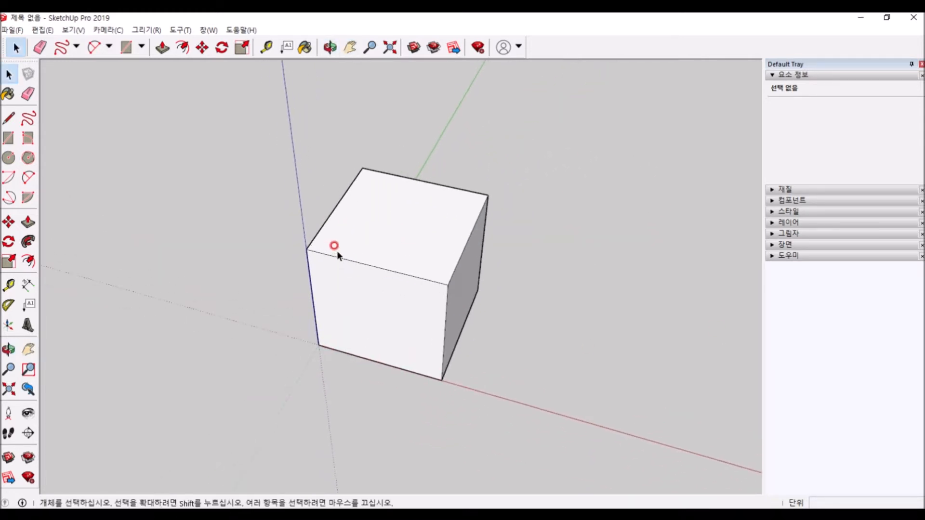
{"action": "scroll", "coordinate": [354, 253], "scroll_direction": "down", "scroll_amount": 3}
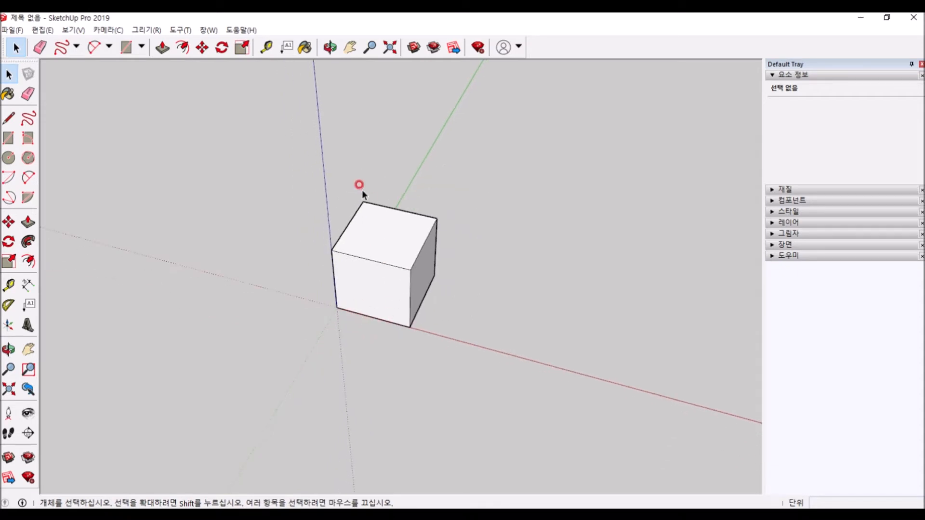
{"action": "scroll", "coordinate": [356, 217], "scroll_direction": "up", "scroll_amount": 3}
{"action": "middle_click_drag", "start_coordinate": [346, 242], "coordinate": [368, 278]}
{"action": "scroll", "coordinate": [407, 296], "scroll_direction": "down", "scroll_amount": 3}
{"action": "scroll", "coordinate": [375, 299], "scroll_direction": "up", "scroll_amount": 3}
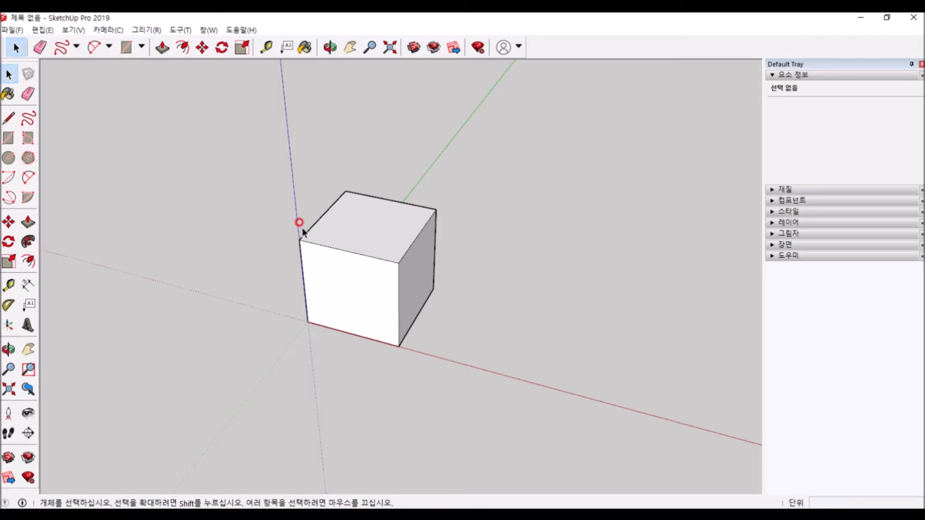
{"action": "middle_click_drag", "start_coordinate": [286, 289], "coordinate": [333, 316]}
{"action": "scroll", "coordinate": [276, 262], "scroll_direction": "up", "scroll_amount": 3}
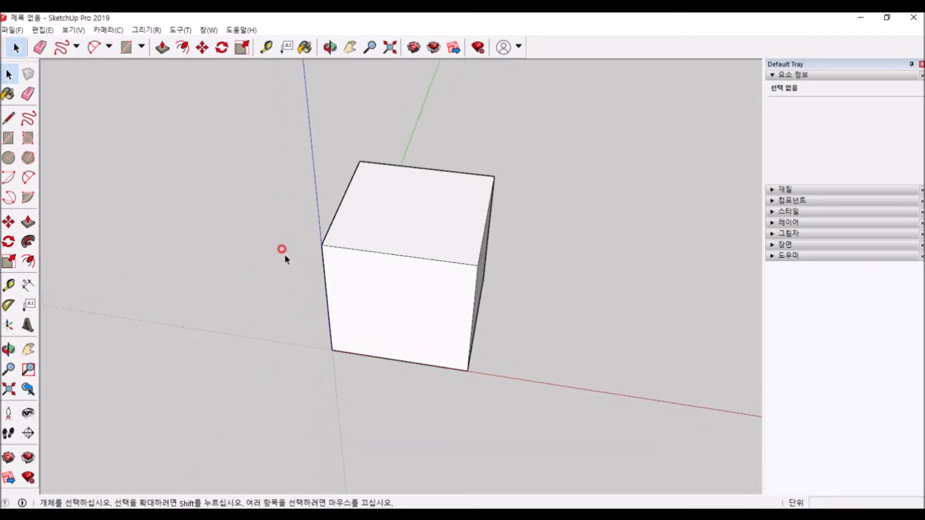
Select individual faces of the cube, then window-select the entire cube and clear the selection
{"action": "left_click", "coordinate": [384, 228]}
{"action": "middle_click_drag", "start_coordinate": [454, 282], "coordinate": [372, 296]}
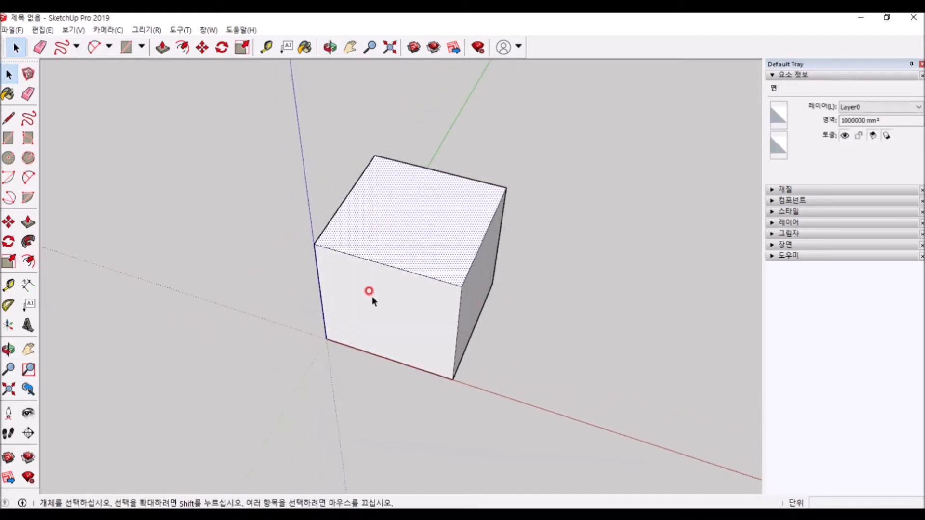
{"action": "left_click", "coordinate": [584, 276]}
{"action": "left_click", "coordinate": [383, 306]}
{"action": "left_click", "coordinate": [412, 244]}
{"action": "left_click", "coordinate": [474, 285]}
{"action": "left_click", "coordinate": [385, 328]}
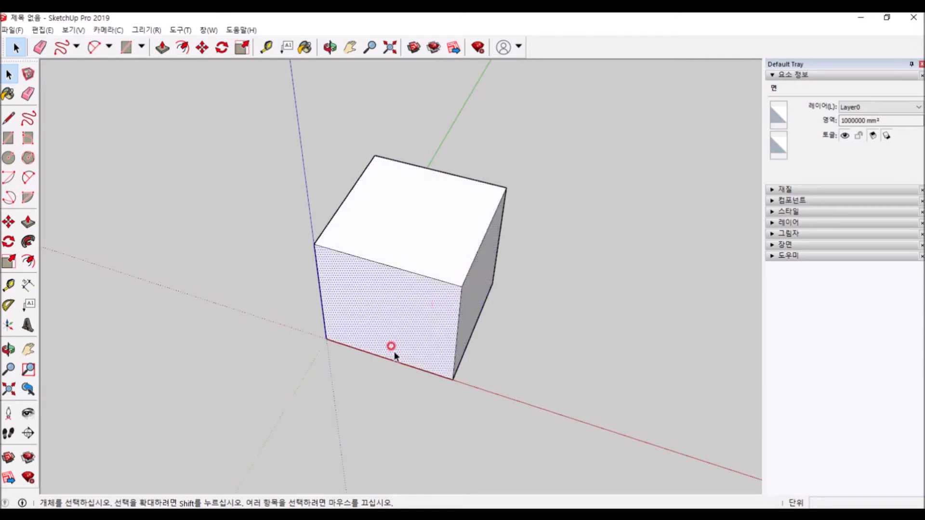
{"action": "left_click_drag", "start_coordinate": [215, 77], "coordinate": [635, 449]}
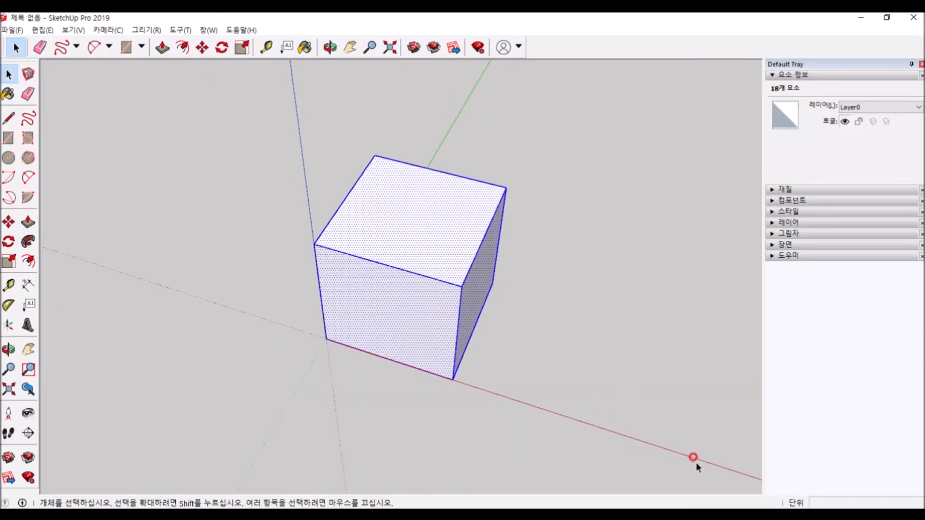
{"action": "left_click", "coordinate": [668, 432]}
Switch the selection repeatedly between the cube's faces, selecting only one face at a time
{"action": "left_click", "coordinate": [449, 230]}
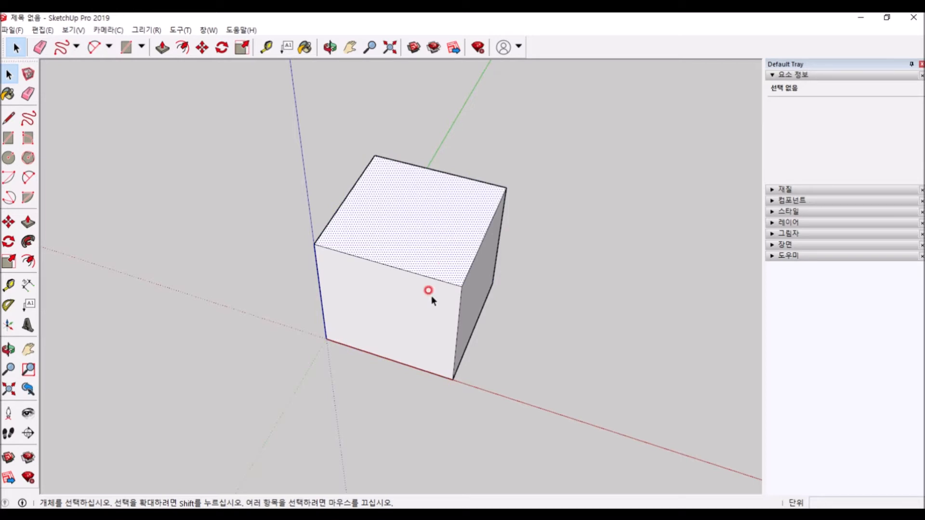
{"action": "left_click", "coordinate": [432, 295]}
{"action": "left_click", "coordinate": [462, 268]}
{"action": "left_click", "coordinate": [496, 271]}
{"action": "left_click", "coordinate": [460, 294]}
{"action": "left_click", "coordinate": [444, 248]}
{"action": "left_click", "coordinate": [475, 282]}
{"action": "left_click", "coordinate": [452, 248]}
{"action": "left_click", "coordinate": [423, 299]}
{"action": "left_click", "coordinate": [441, 253]}
{"action": "left_click", "coordinate": [461, 297]}
{"action": "left_click", "coordinate": [447, 289]}
{"action": "left_click", "coordinate": [434, 263]}
{"action": "left_click", "coordinate": [472, 281]}
{"action": "left_click", "coordinate": [426, 227]}
{"action": "middle_click_drag", "start_coordinate": [412, 275], "coordinate": [483, 308]}
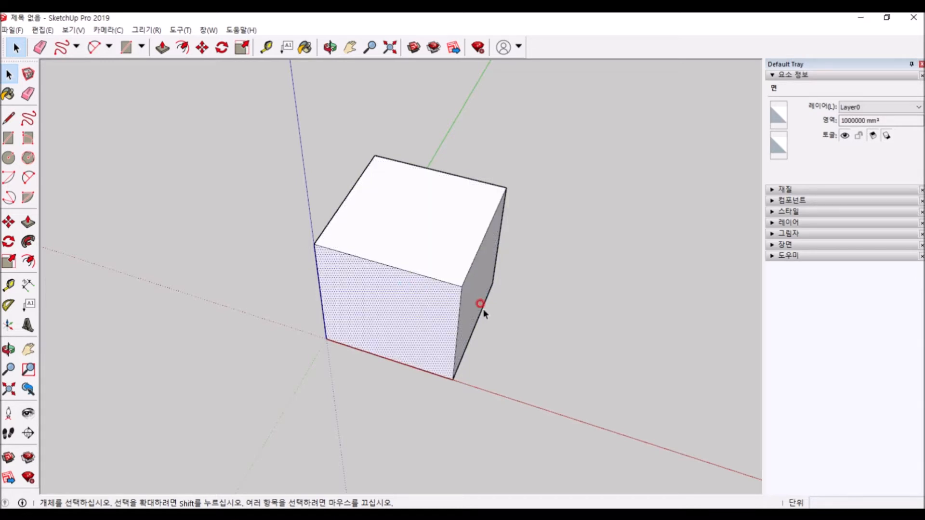
{"action": "left_click", "coordinate": [384, 282]}
{"action": "left_click", "coordinate": [406, 238]}
{"action": "left_click", "coordinate": [448, 310]}
{"action": "left_click", "coordinate": [419, 285]}
{"action": "left_click", "coordinate": [385, 265]}
{"action": "left_click", "coordinate": [489, 314]}
{"action": "left_click", "coordinate": [419, 254]}
{"action": "left_click", "coordinate": [390, 299]}
{"action": "left_click", "coordinate": [450, 284]}
{"action": "left_click", "coordinate": [415, 226]}
{"action": "left_click", "coordinate": [376, 281]}
{"action": "left_click", "coordinate": [441, 287]}
{"action": "left_click", "coordinate": [421, 254]}
{"action": "left_click", "coordinate": [381, 298]}
{"action": "left_click", "coordinate": [403, 301]}
{"action": "left_click", "coordinate": [444, 289]}
{"action": "left_click", "coordinate": [386, 289]}
{"action": "left_click", "coordinate": [490, 273]}
{"action": "left_click", "coordinate": [441, 222]}
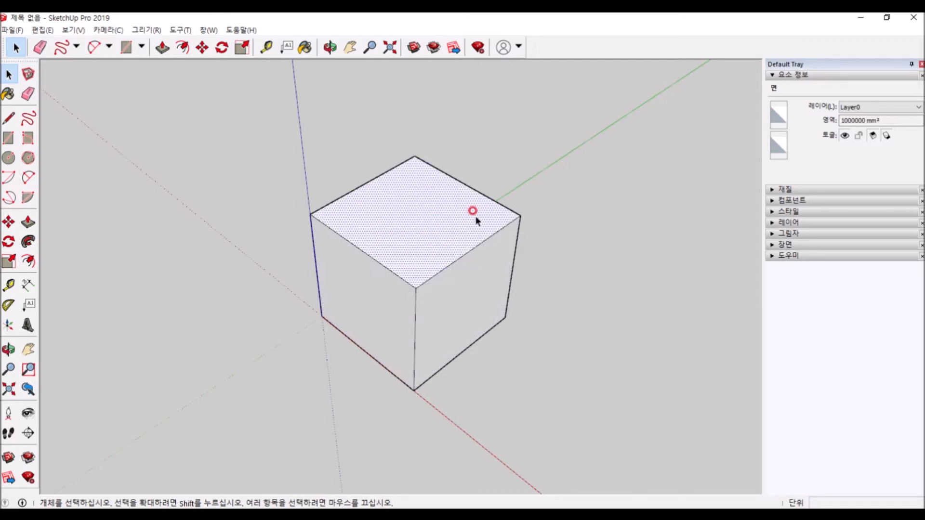
Select the cube's top face alone, then together with its bounding edges, and clear the selection
{"action": "left_click", "coordinate": [670, 269]}
{"action": "left_click", "coordinate": [424, 215]}
{"action": "left_click", "coordinate": [620, 207]}
{"action": "double_click", "coordinate": [412, 230]}
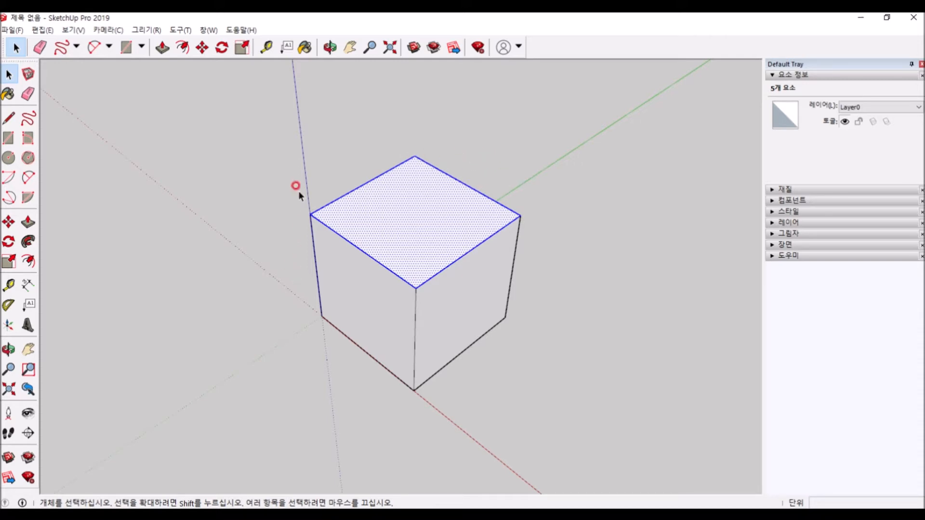
{"action": "left_click", "coordinate": [572, 221]}
{"action": "left_click", "coordinate": [417, 211]}
{"action": "left_click", "coordinate": [560, 267]}
Select each of the two visible side faces with its bounding edges, then the top face with its edges
{"action": "double_click", "coordinate": [470, 284]}
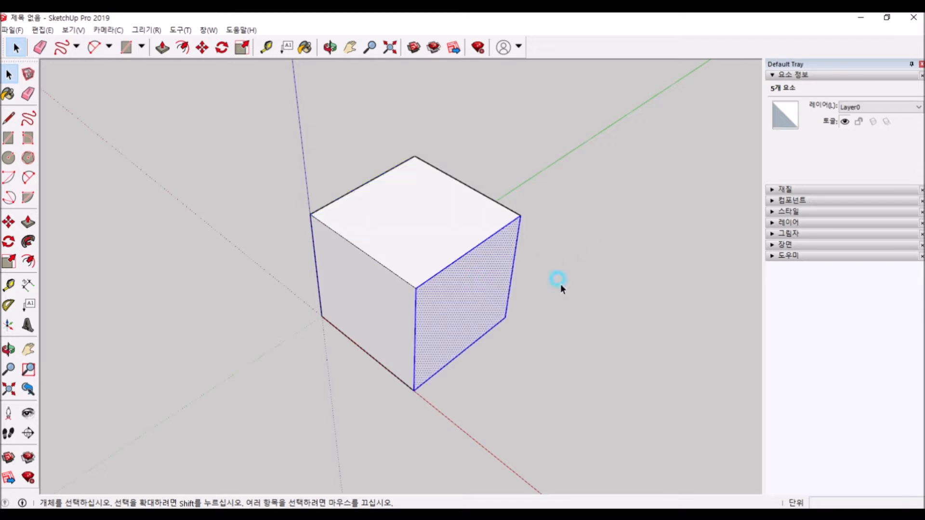
{"action": "double_click", "coordinate": [382, 289]}
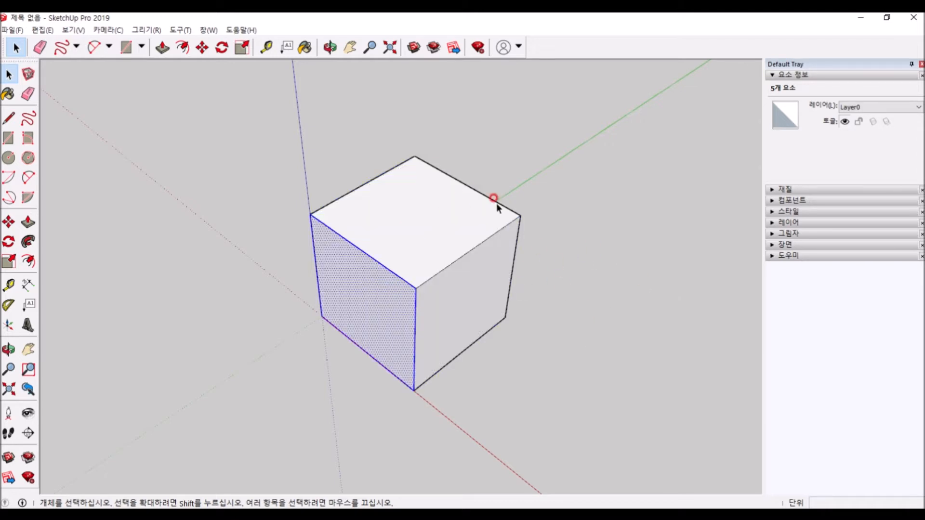
{"action": "middle_click_drag", "start_coordinate": [422, 223], "coordinate": [406, 226]}
{"action": "left_click", "coordinate": [581, 231]}
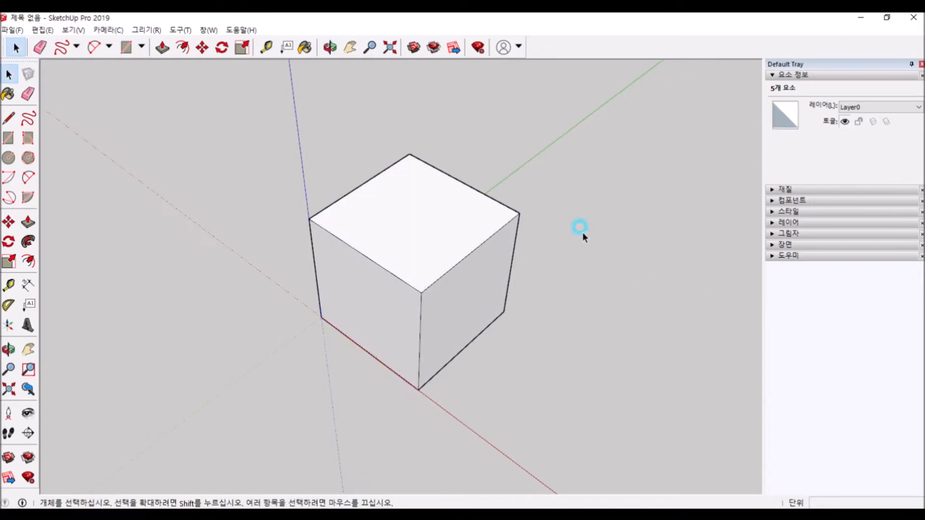
{"action": "double_click", "coordinate": [480, 223]}
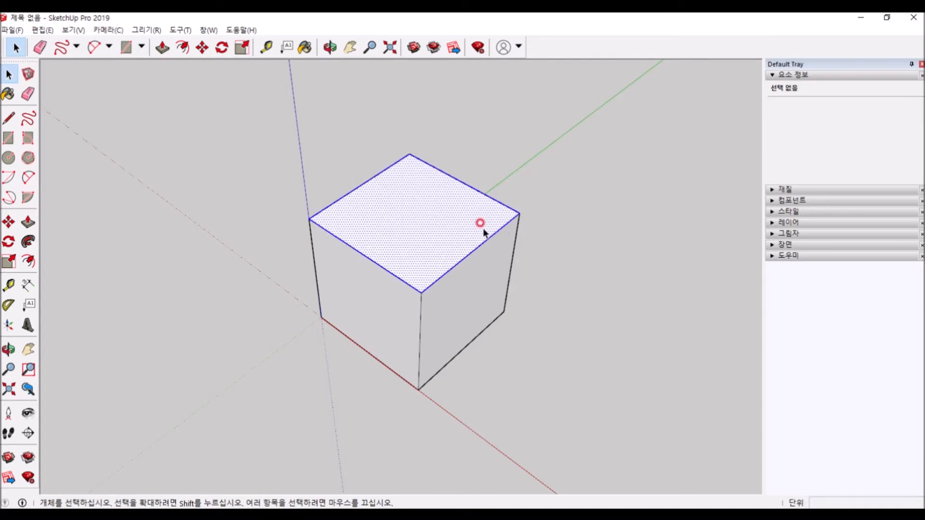
Select all connected faces and edges of the cube starting from its top face, then clear the selection
{"action": "triple_click", "coordinate": [421, 234]}
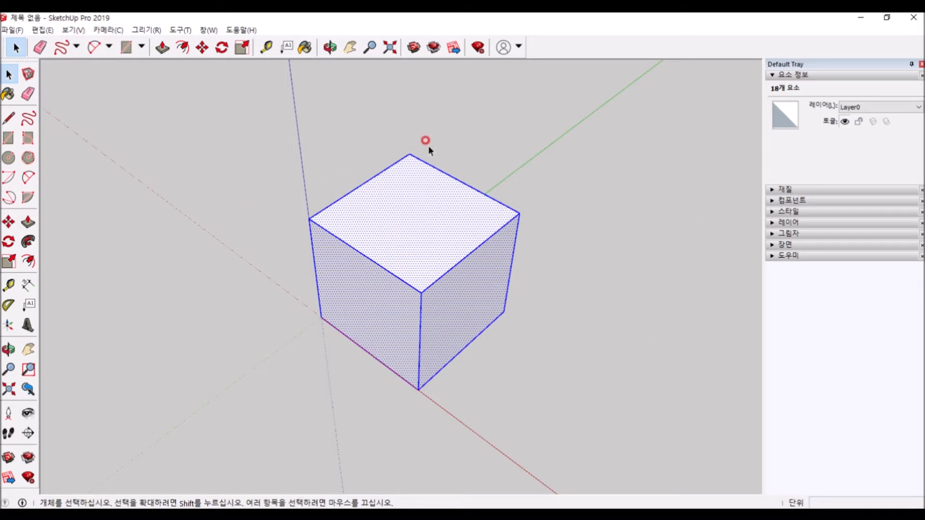
{"action": "left_click", "coordinate": [322, 215]}
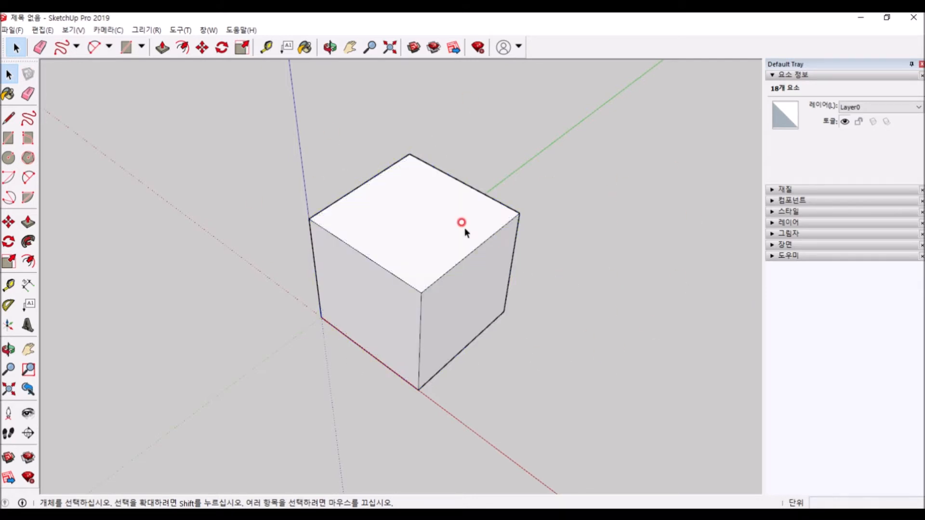
{"action": "triple_click", "coordinate": [426, 238]}
{"action": "middle_click_drag", "start_coordinate": [361, 290], "coordinate": [528, 295]}
{"action": "left_click", "coordinate": [528, 296]}
{"action": "triple_click", "coordinate": [363, 227]}
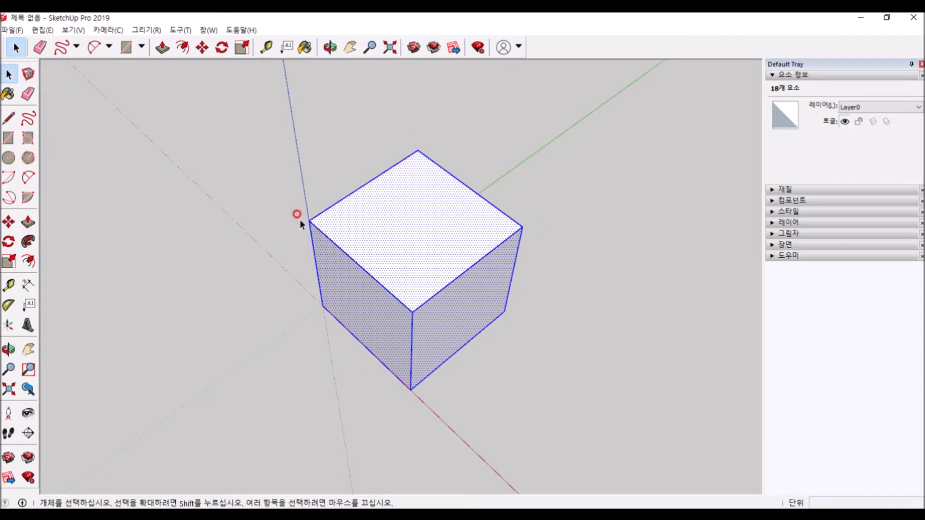
{"action": "middle_click_drag", "start_coordinate": [450, 323], "coordinate": [372, 283]}
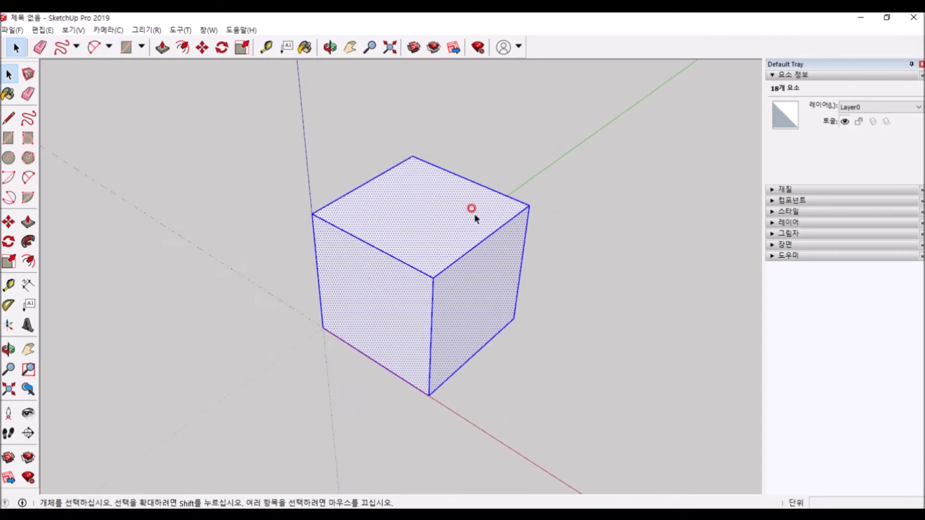
{"action": "left_click", "coordinate": [537, 304]}
Select the whole cube with a window that fully encloses it, then deselect everything
{"action": "left_click_drag", "start_coordinate": [178, 91], "coordinate": [626, 467]}
{"action": "left_click_drag", "start_coordinate": [205, 87], "coordinate": [588, 428]}
{"action": "left_click", "coordinate": [448, 374]}
{"action": "left_click_drag", "start_coordinate": [186, 111], "coordinate": [626, 409]}
{"action": "left_click_drag", "start_coordinate": [210, 96], "coordinate": [667, 437]}
{"action": "left_click_drag", "start_coordinate": [209, 99], "coordinate": [597, 427]}
{"action": "middle_click_drag", "start_coordinate": [510, 299], "coordinate": [570, 318]}
{"action": "left_click", "coordinate": [197, 136]}
Window-select only the cube's top face and its edges by enclosing just the upper part, then clear the selection
{"action": "scroll", "coordinate": [201, 141], "scroll_direction": "down", "scroll_amount": 2}
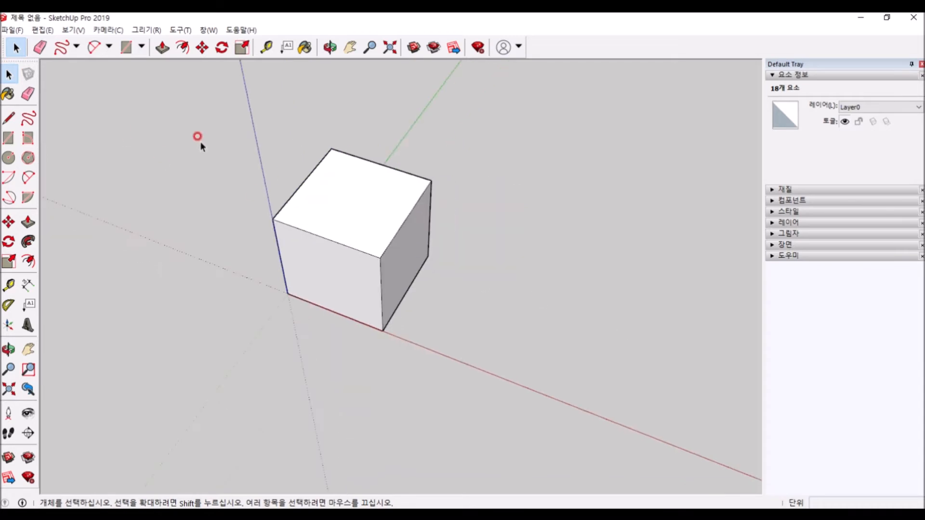
{"action": "middle_click_drag", "start_coordinate": [290, 281], "coordinate": [212, 160]}
{"action": "left_click_drag", "start_coordinate": [172, 93], "coordinate": [504, 270]}
{"action": "left_click_drag", "start_coordinate": [179, 90], "coordinate": [507, 250]}
{"action": "left_click_drag", "start_coordinate": [131, 67], "coordinate": [525, 261]}
{"action": "left_click_drag", "start_coordinate": [159, 67], "coordinate": [487, 249]}
{"action": "left_click_drag", "start_coordinate": [137, 110], "coordinate": [470, 250]}
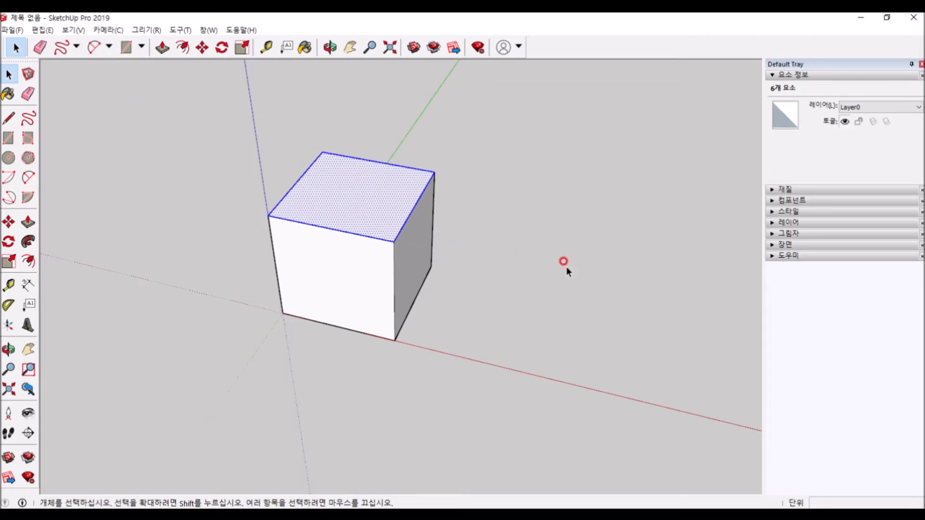
{"action": "left_click_drag", "start_coordinate": [182, 105], "coordinate": [489, 259]}
{"action": "left_click_drag", "start_coordinate": [177, 109], "coordinate": [451, 247]}
{"action": "middle_click_drag", "start_coordinate": [302, 229], "coordinate": [395, 190]}
{"action": "left_click_drag", "start_coordinate": [201, 136], "coordinate": [446, 245]}
{"action": "left_click_drag", "start_coordinate": [228, 112], "coordinate": [474, 245]}
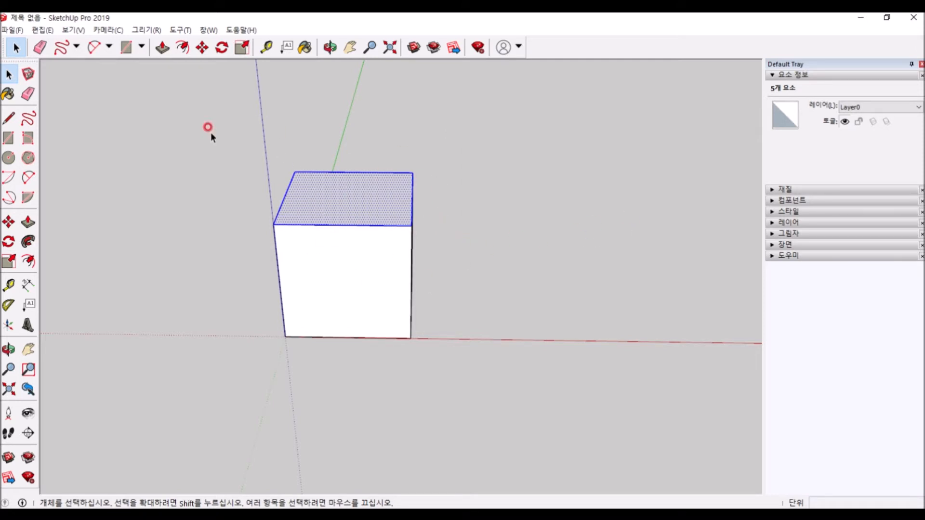
{"action": "left_click_drag", "start_coordinate": [188, 117], "coordinate": [531, 272]}
{"action": "left_click_drag", "start_coordinate": [183, 114], "coordinate": [490, 247]}
{"action": "left_click_drag", "start_coordinate": [186, 86], "coordinate": [472, 248]}
{"action": "left_click_drag", "start_coordinate": [139, 104], "coordinate": [454, 236]}
{"action": "left_click_drag", "start_coordinate": [192, 111], "coordinate": [477, 220]}
{"action": "left_click", "coordinate": [478, 237]}
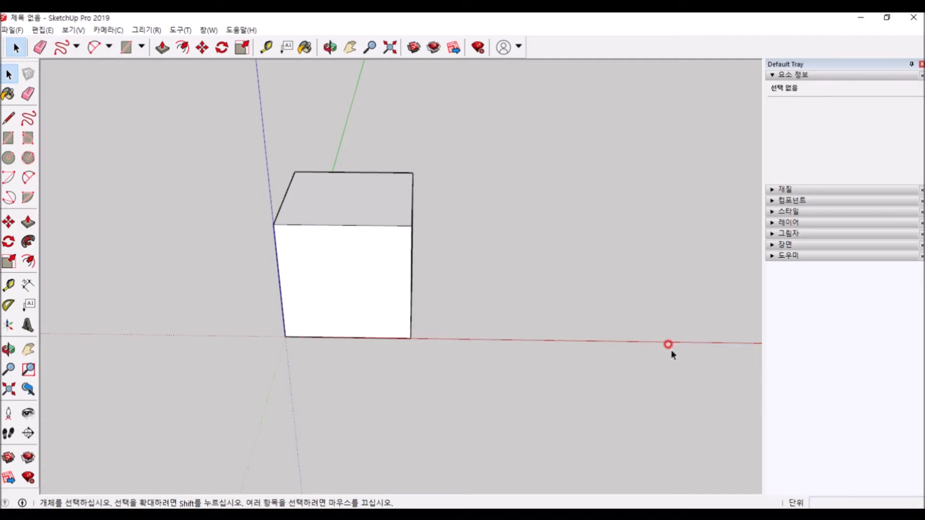
Select the entire cube with a crossing selection box, then deselect it
{"action": "left_click_drag", "start_coordinate": [550, 393], "coordinate": [230, 120]}
{"action": "left_click_drag", "start_coordinate": [629, 412], "coordinate": [429, 300]}
{"action": "left_click_drag", "start_coordinate": [184, 122], "coordinate": [209, 111]}
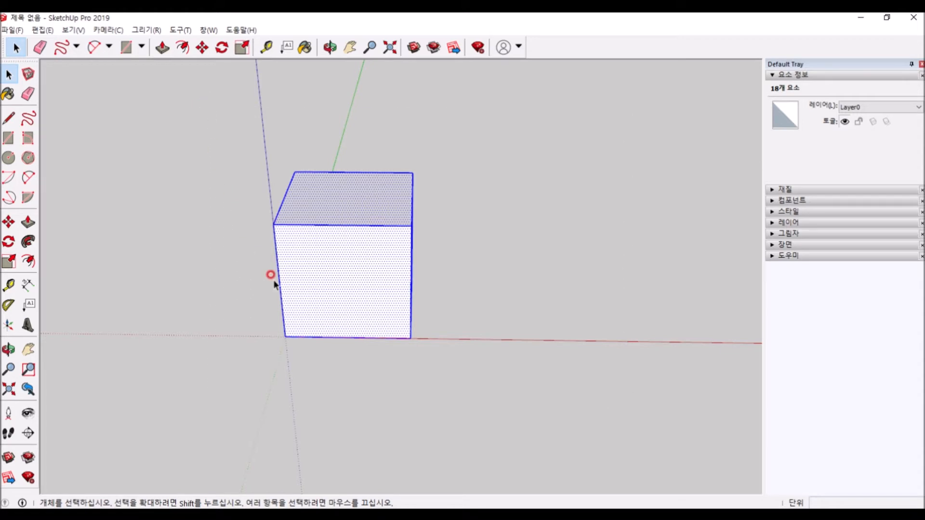
{"action": "middle_click_drag", "start_coordinate": [430, 232], "coordinate": [437, 210]}
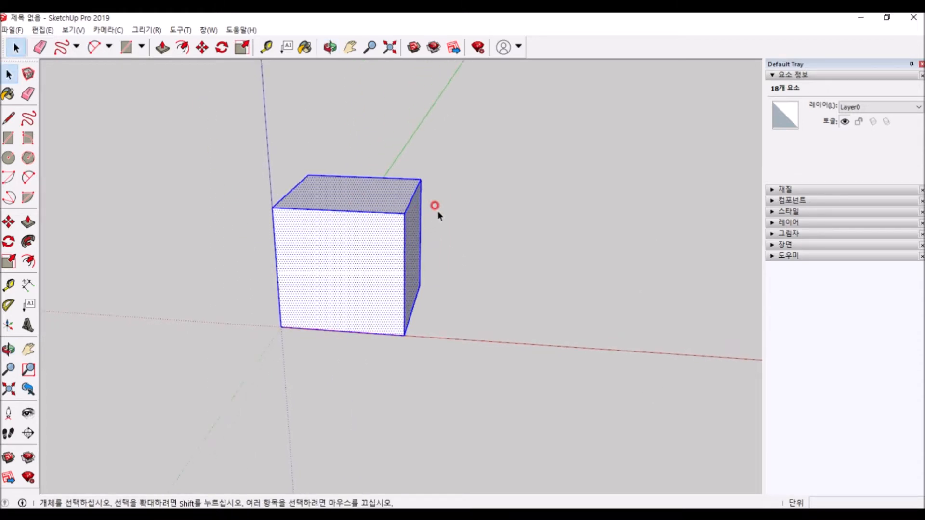
{"action": "left_click_drag", "start_coordinate": [275, 170], "coordinate": [202, 120]}
{"action": "left_click", "coordinate": [621, 180]}
Compare crossing and enclosing window selections over the cube's upper part, then clear the selection
{"action": "left_click_drag", "start_coordinate": [506, 213], "coordinate": [200, 106]}
{"action": "left_click_drag", "start_coordinate": [510, 215], "coordinate": [241, 152]}
{"action": "left_click", "coordinate": [554, 237]}
{"action": "left_click_drag", "start_coordinate": [509, 227], "coordinate": [200, 151]}
{"action": "left_click_drag", "start_coordinate": [232, 117], "coordinate": [439, 248]}
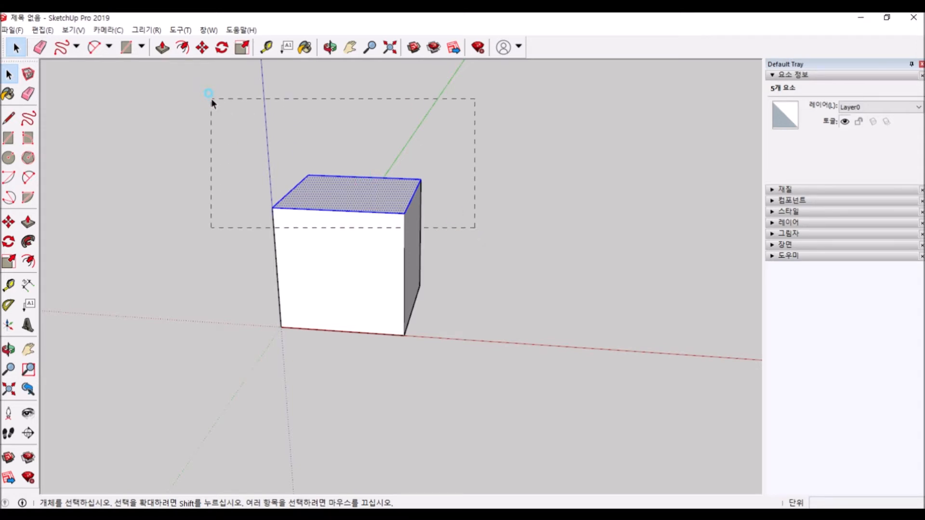
{"action": "left_click_drag", "start_coordinate": [211, 97], "coordinate": [211, 97]}
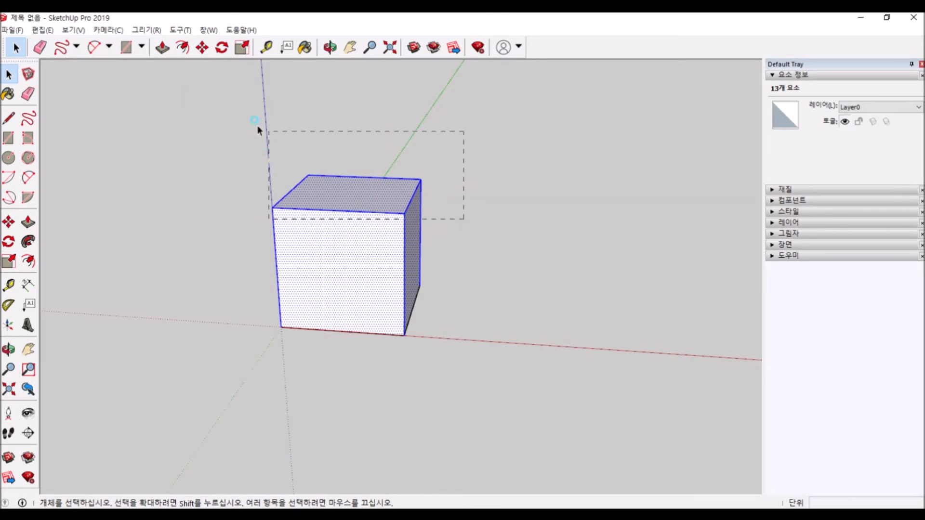
{"action": "left_click", "coordinate": [456, 197]}
Select the faces and edges meeting at one upper corner with a small crossing box, then deselect them
{"action": "middle_click_drag", "start_coordinate": [456, 301], "coordinate": [483, 334]}
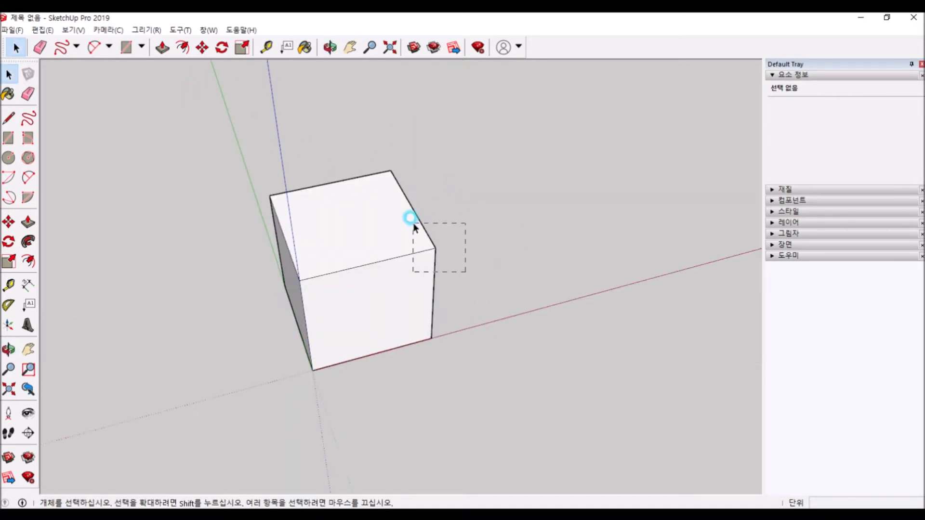
{"action": "left_click_drag", "start_coordinate": [415, 227], "coordinate": [415, 226]}
{"action": "middle_click_drag", "start_coordinate": [419, 220], "coordinate": [341, 273]}
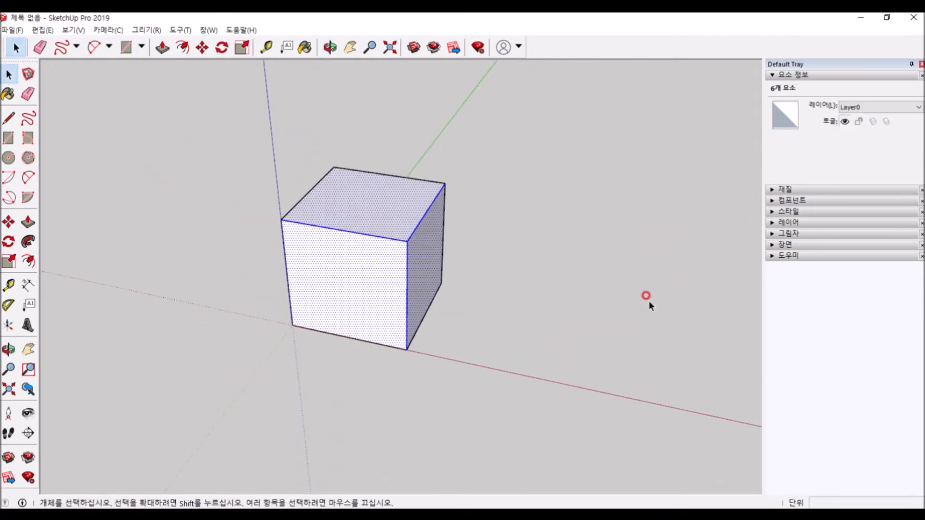
{"action": "left_click", "coordinate": [269, 246]}
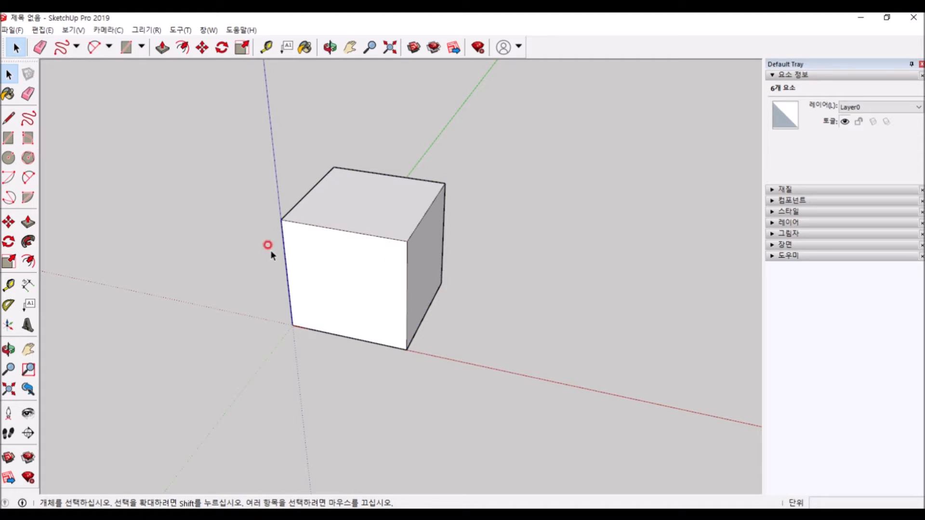
Clear the selection, then select all of the cube's connected geometry starting from one face
{"action": "middle_click_drag", "start_coordinate": [268, 247], "coordinate": [493, 301]}
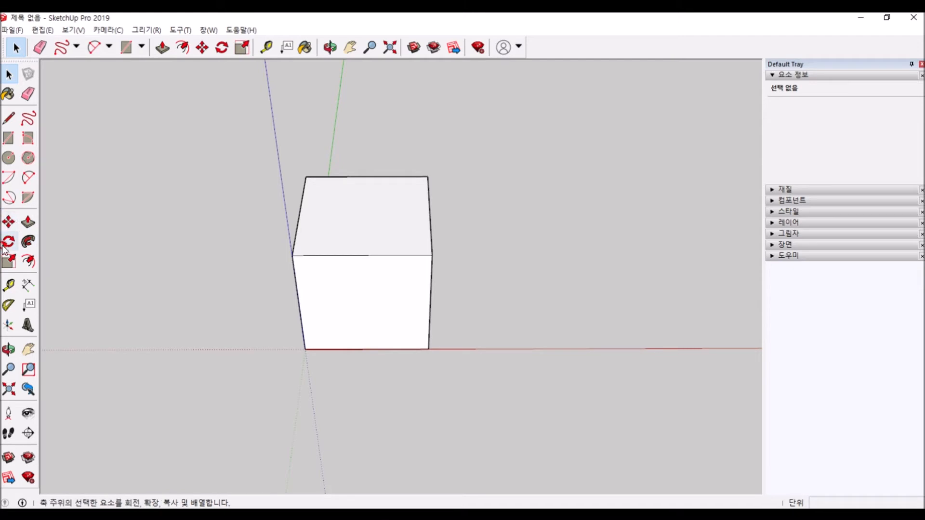
{"action": "left_click", "coordinate": [14, 260]}
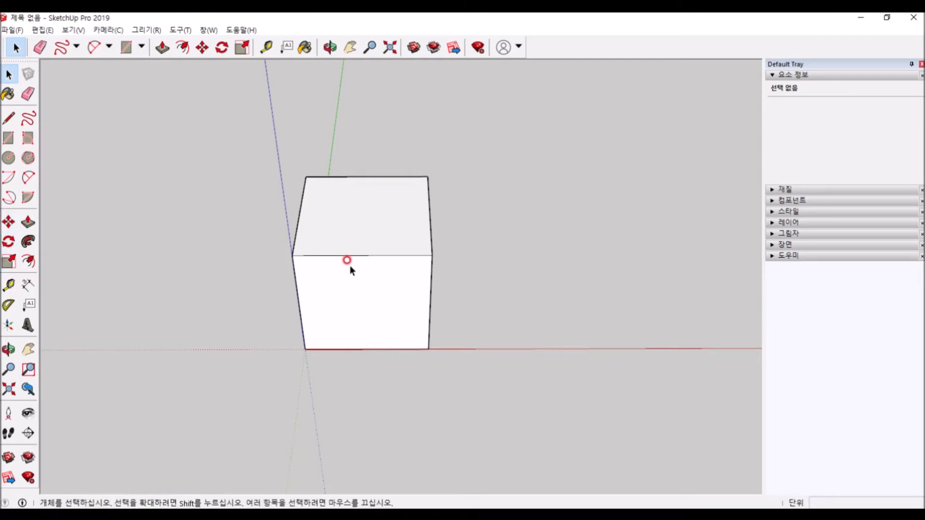
{"action": "middle_click_drag", "start_coordinate": [322, 236], "coordinate": [196, 117]}
{"action": "triple_click", "coordinate": [355, 237]}
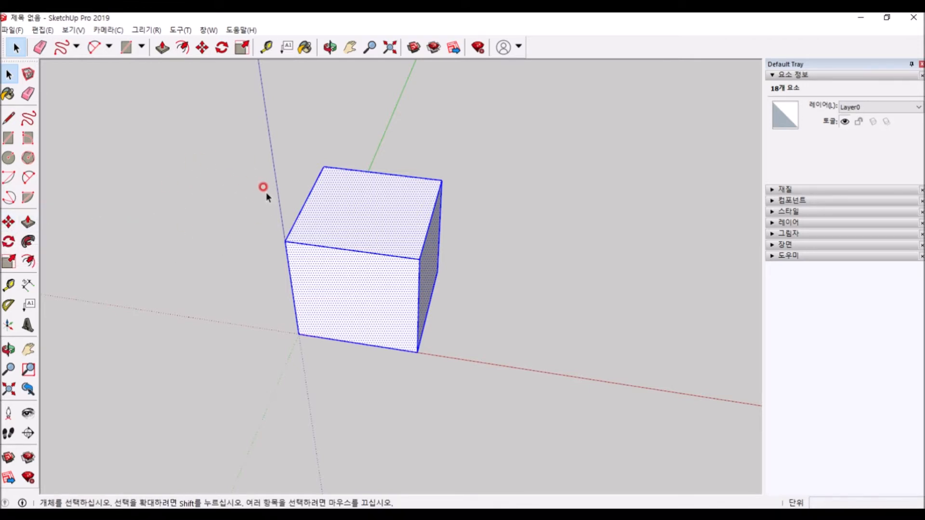
Try to move the whole cube freely away from the origin by its lower front corner, then undo the move
{"action": "left_click", "coordinate": [8, 222]}
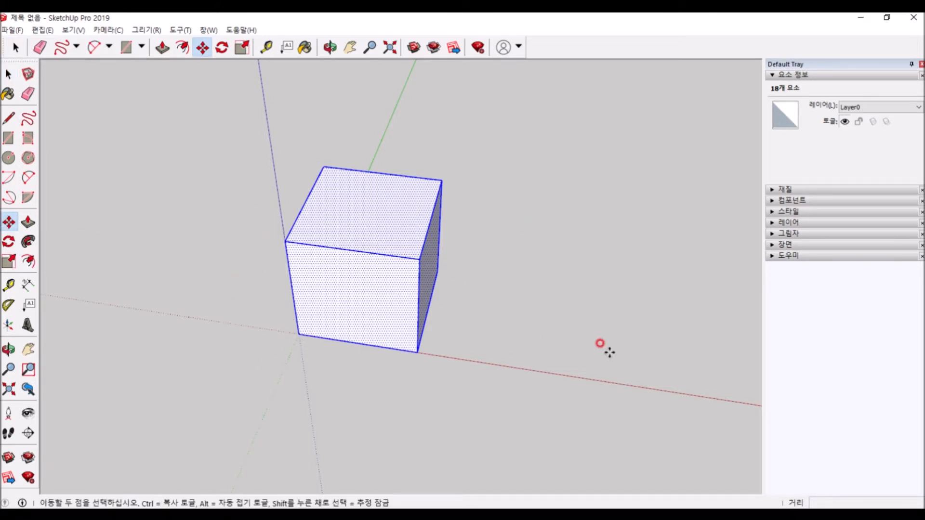
{"action": "left_click", "coordinate": [297, 332]}
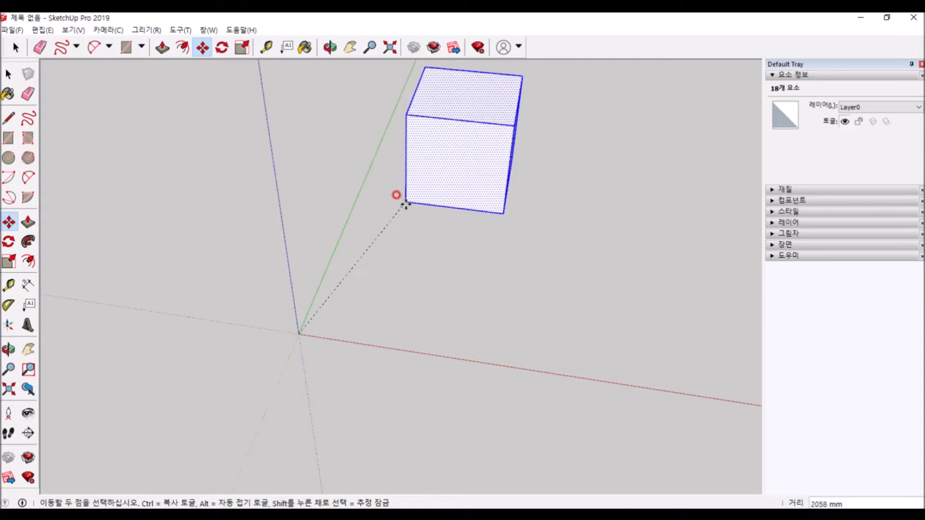
{"action": "left_click", "coordinate": [523, 347]}
{"action": "key", "text": "ctrl+z"}
Try several moves of the cube from the origin to different points along the red axis, undoing each one
{"action": "left_click", "coordinate": [299, 333]}
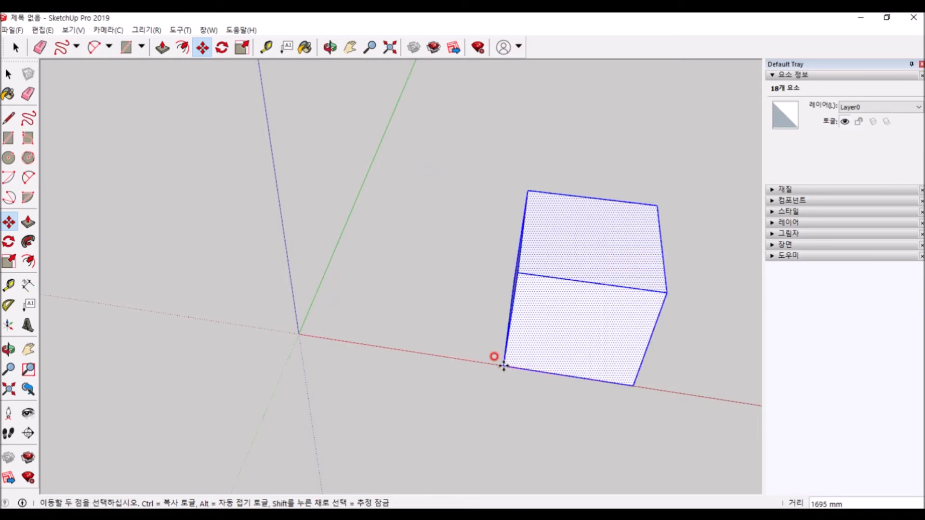
{"action": "left_click", "coordinate": [501, 362]}
{"action": "key", "text": "ctrl+z"}
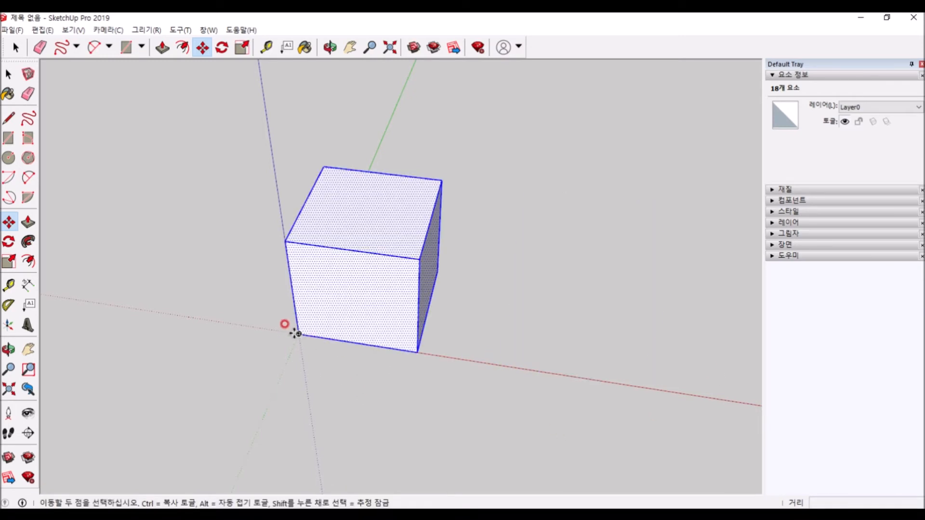
{"action": "left_click", "coordinate": [298, 332]}
{"action": "left_click", "coordinate": [486, 362]}
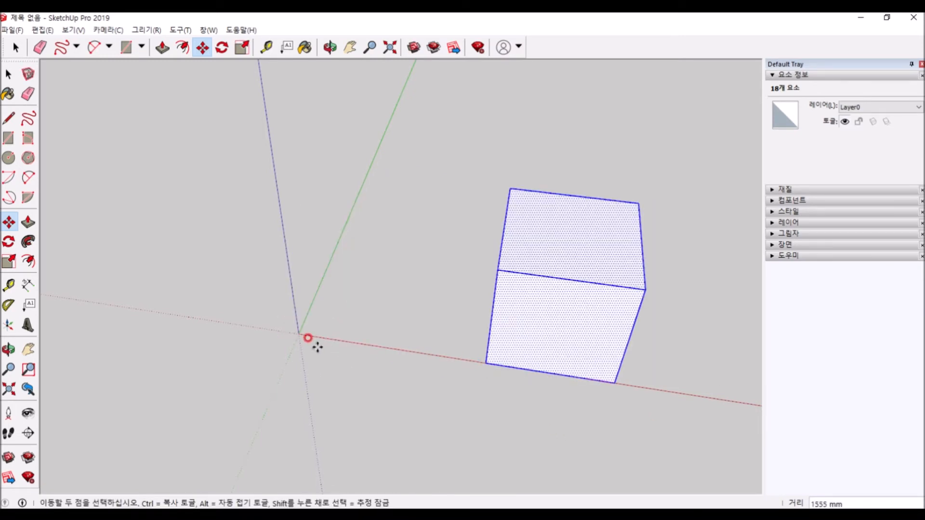
{"action": "key", "text": "ctrl+z"}
{"action": "left_click", "coordinate": [298, 333]}
{"action": "left_click", "coordinate": [530, 363]}
{"action": "key", "text": "ctrl+z"}
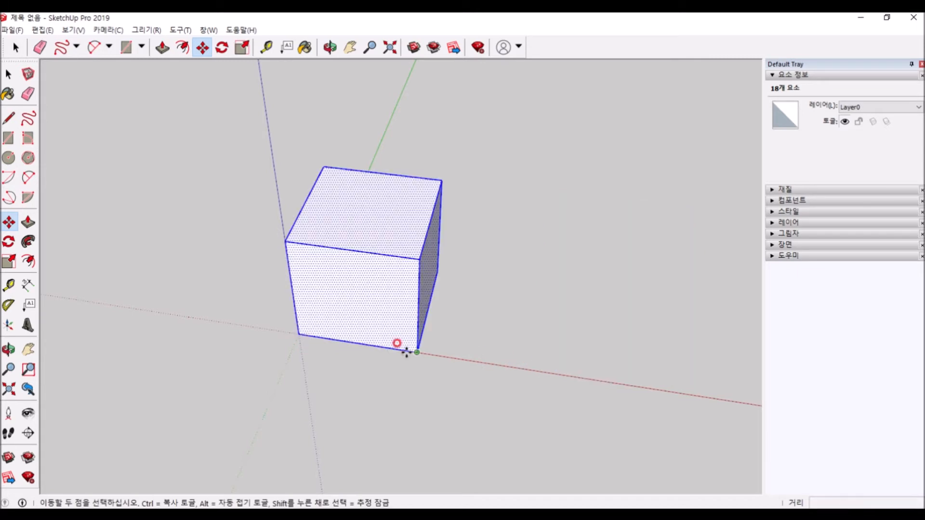
Move the cube by its lower front corner from the origin to a point farther along the red axis
{"action": "left_click", "coordinate": [298, 332]}
{"action": "left_click", "coordinate": [485, 362]}
{"action": "key", "text": "space"}
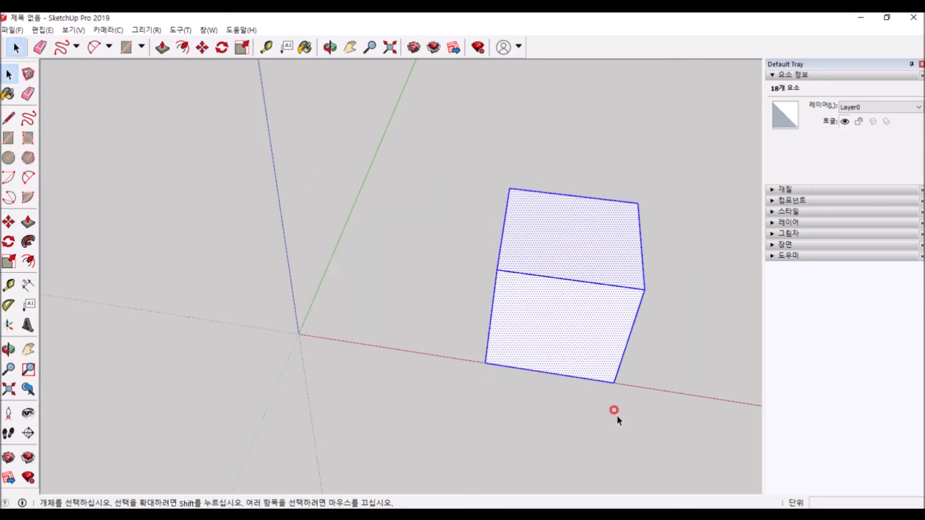
Compare selecting a single edge with window-selecting the entire cube, then clear the selection
{"action": "middle_click_drag", "start_coordinate": [683, 394], "coordinate": [450, 314]}
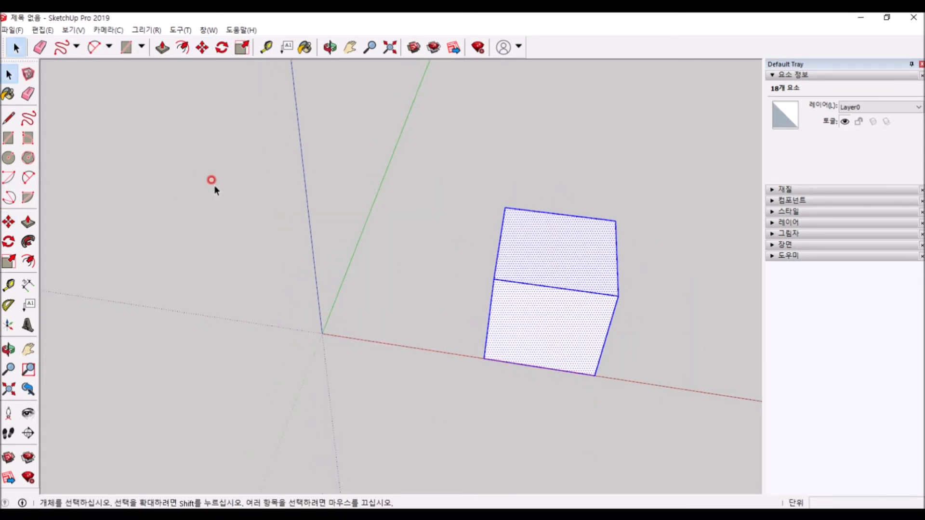
{"action": "middle_click_drag", "start_coordinate": [214, 186], "coordinate": [529, 231]}
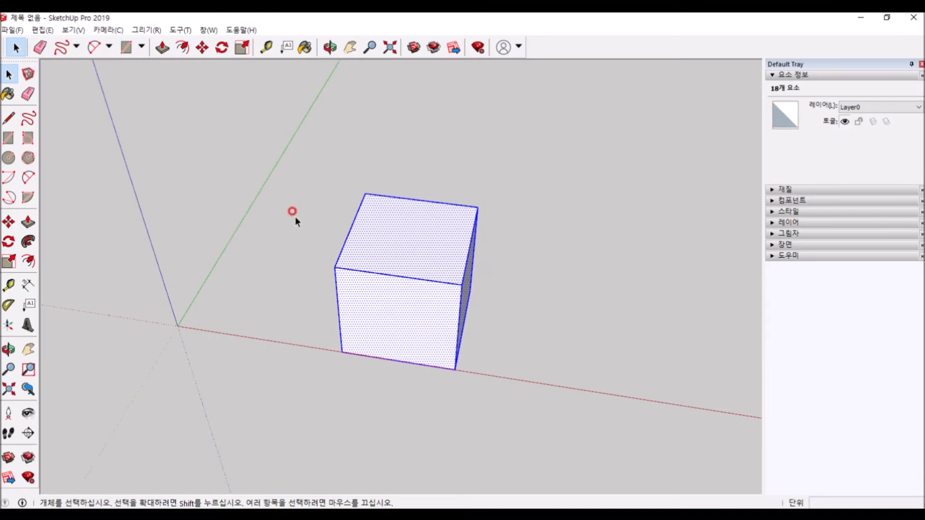
{"action": "scroll", "coordinate": [413, 279], "scroll_direction": "up", "scroll_amount": 2}
{"action": "left_click", "coordinate": [550, 247]}
{"action": "middle_click_drag", "start_coordinate": [454, 262], "coordinate": [469, 283]}
{"action": "left_click", "coordinate": [470, 283]}
{"action": "left_click_drag", "start_coordinate": [251, 106], "coordinate": [687, 458]}
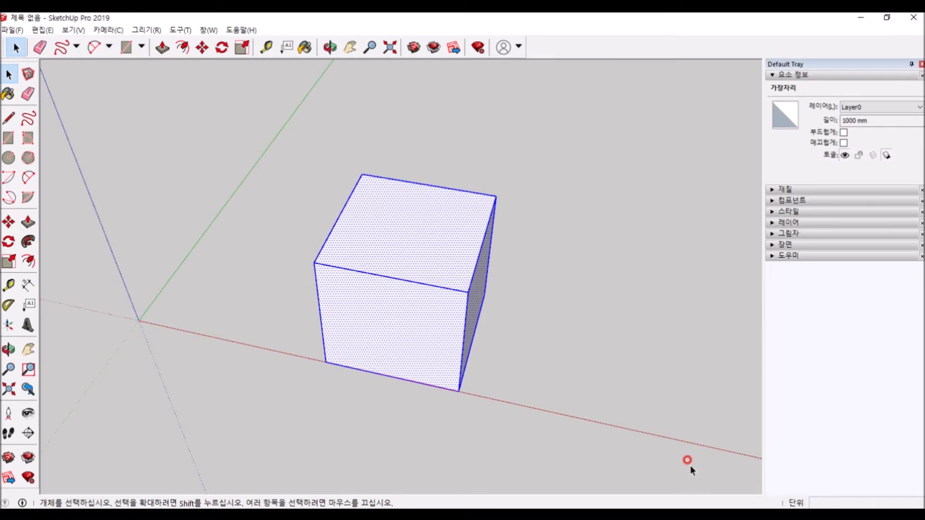
{"action": "left_click", "coordinate": [496, 293]}
Try to move the top face's far edge along the red axis onto the opposite top edge, then undo it
{"action": "left_click", "coordinate": [475, 271]}
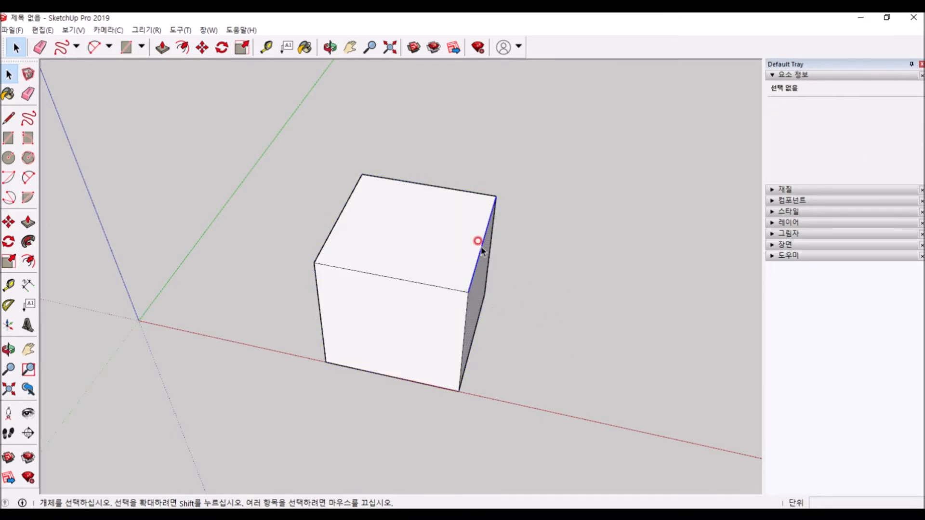
{"action": "scroll", "coordinate": [460, 265], "scroll_direction": "up", "scroll_amount": 2}
{"action": "key", "text": "t"}
{"action": "key", "text": "m"}
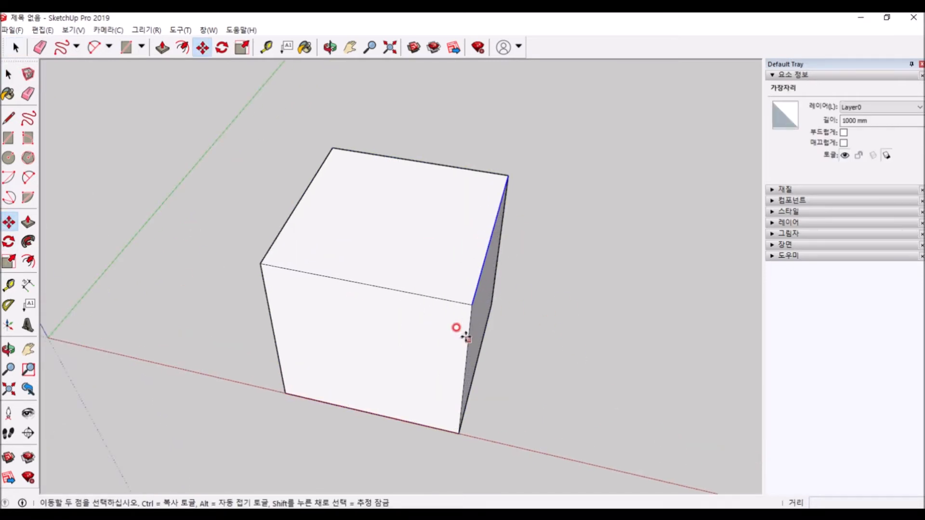
{"action": "left_click", "coordinate": [470, 304]}
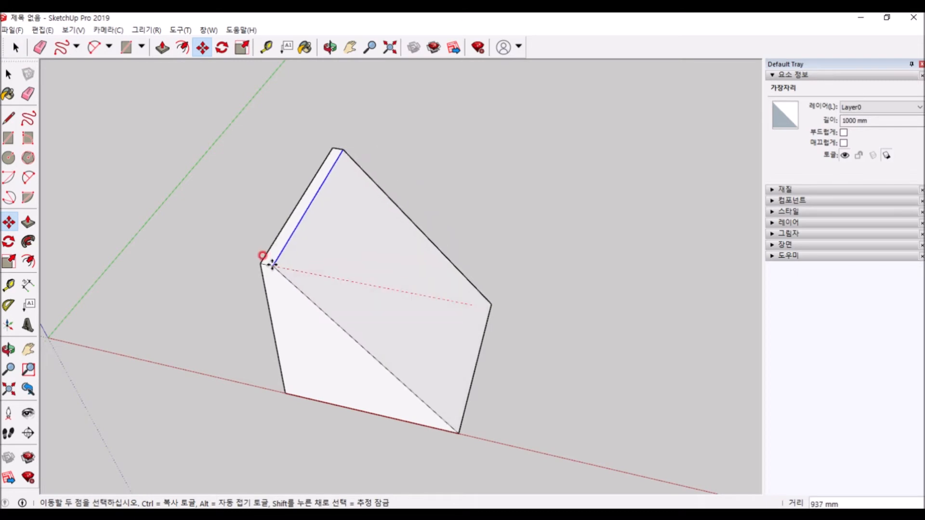
{"action": "left_click", "coordinate": [260, 264]}
{"action": "middle_click_drag", "start_coordinate": [532, 403], "coordinate": [537, 265]}
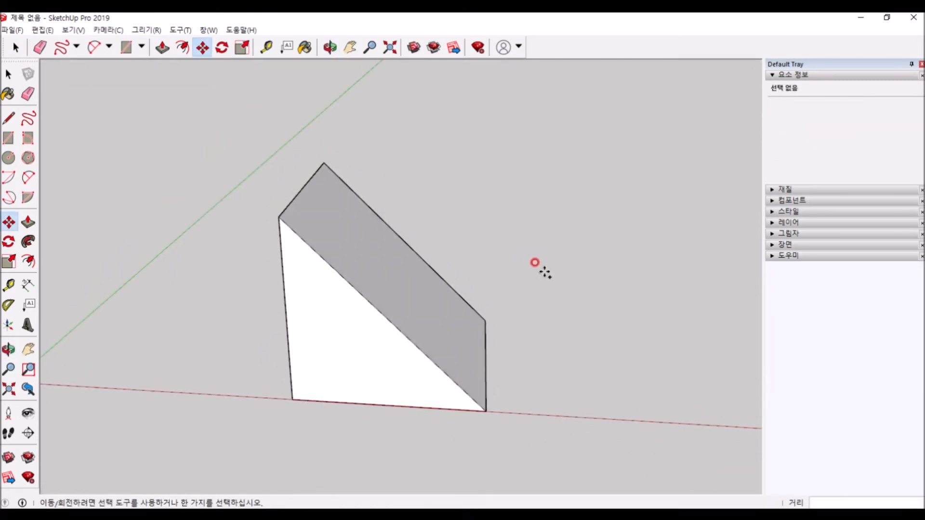
{"action": "key", "text": "ctrl+z"}
Try to move the same top edge outward along the red axis, away from the cube
{"action": "key", "text": "space"}
{"action": "left_click", "coordinate": [495, 195]}
{"action": "middle_click_drag", "start_coordinate": [495, 195], "coordinate": [426, 250]}
{"action": "key", "text": "m"}
{"action": "left_click", "coordinate": [465, 265]}
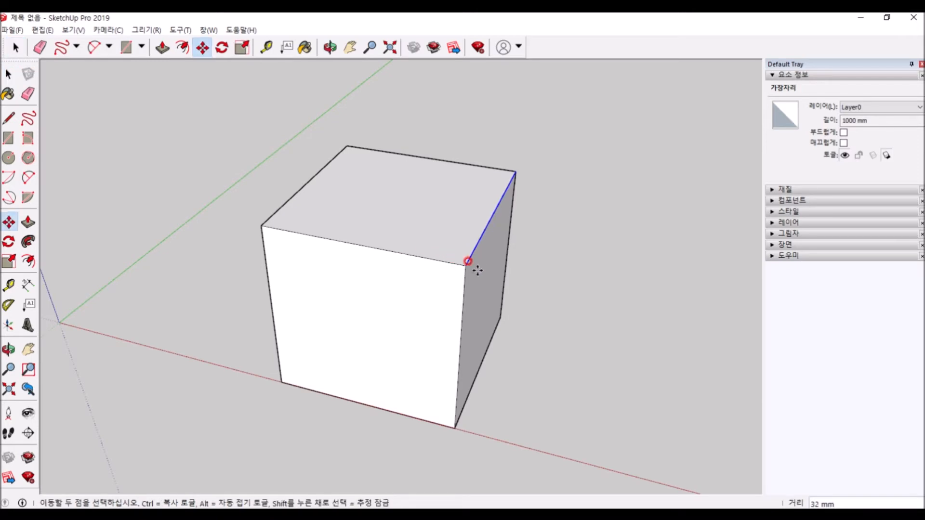
{"action": "left_click", "coordinate": [651, 301]}
{"action": "middle_click_drag", "start_coordinate": [669, 378], "coordinate": [582, 350]}
{"action": "key", "text": "space"}
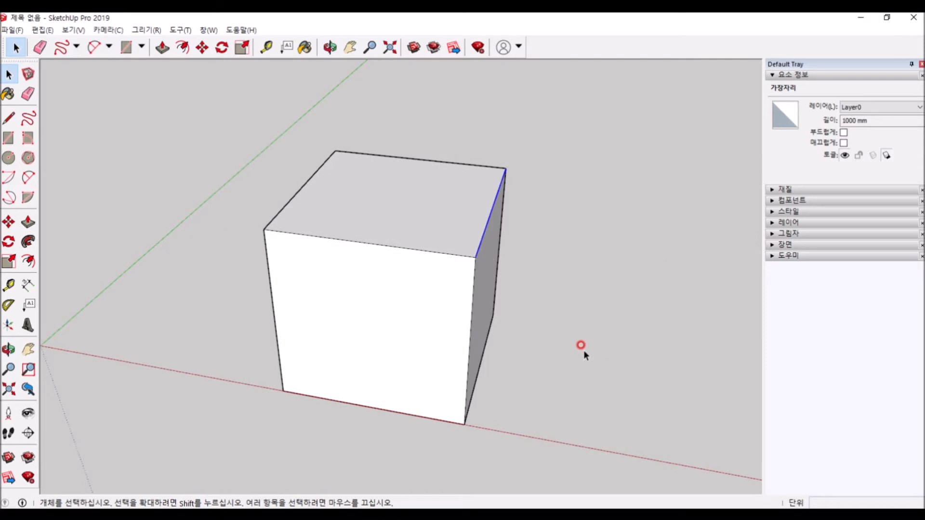
Clear the edge selection and enclose the entire cube with a window selection
{"action": "scroll", "coordinate": [398, 239], "scroll_direction": "down", "scroll_amount": 3}
{"action": "key", "text": "ctrl+shift+w"}
{"action": "left_click_drag", "start_coordinate": [299, 161], "coordinate": [560, 404]}
{"action": "left_click", "coordinate": [400, 157]}
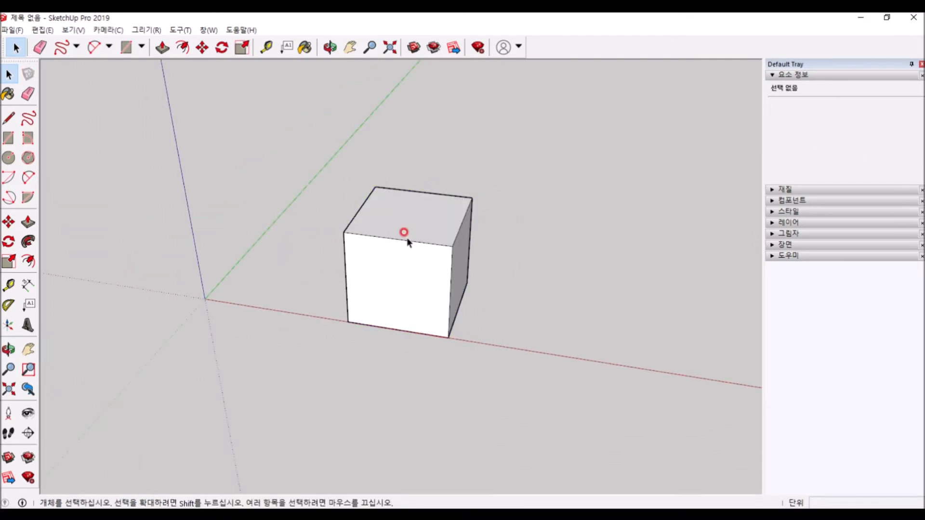
{"action": "scroll", "coordinate": [406, 238], "scroll_direction": "up", "scroll_amount": 4}
{"action": "scroll", "coordinate": [377, 238], "scroll_direction": "down", "scroll_amount": 2}
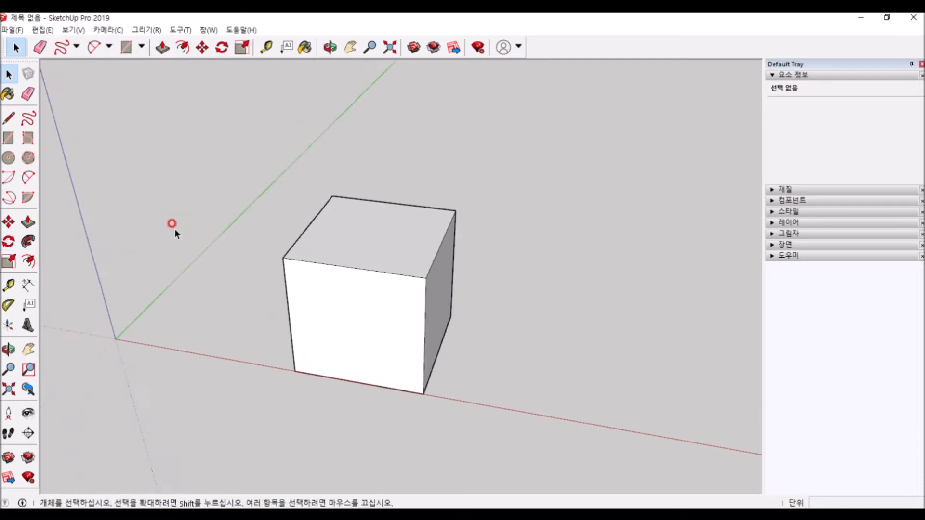
{"action": "scroll", "coordinate": [175, 229], "scroll_direction": "up", "scroll_amount": 1}
{"action": "left_click_drag", "start_coordinate": [247, 189], "coordinate": [616, 465]}
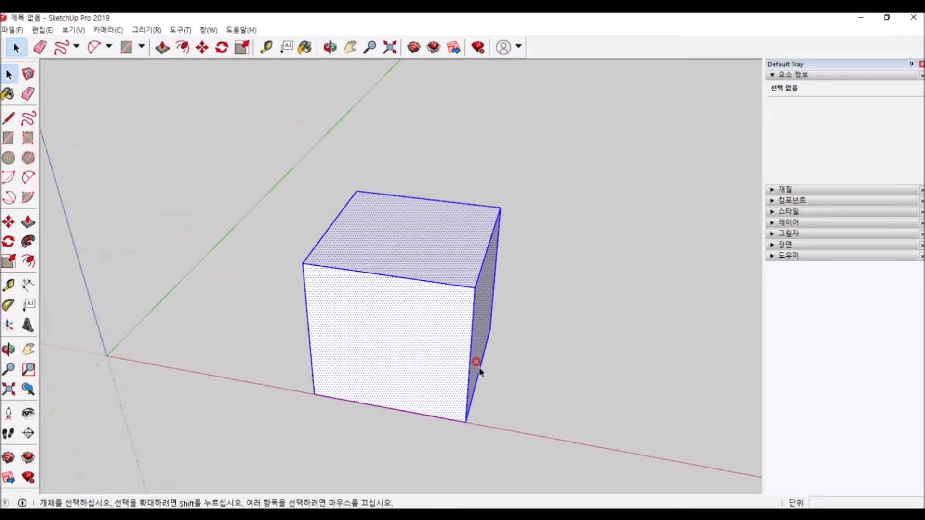
Try to rotate the cube about its lower front corner nearest the origin, using the bottom front edge as reference
{"action": "left_click", "coordinate": [8, 242]}
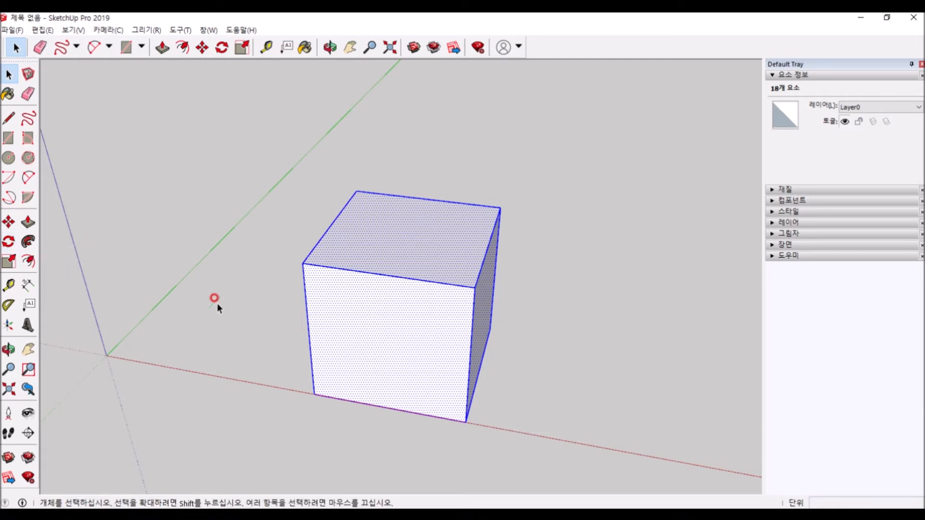
{"action": "left_click", "coordinate": [8, 236]}
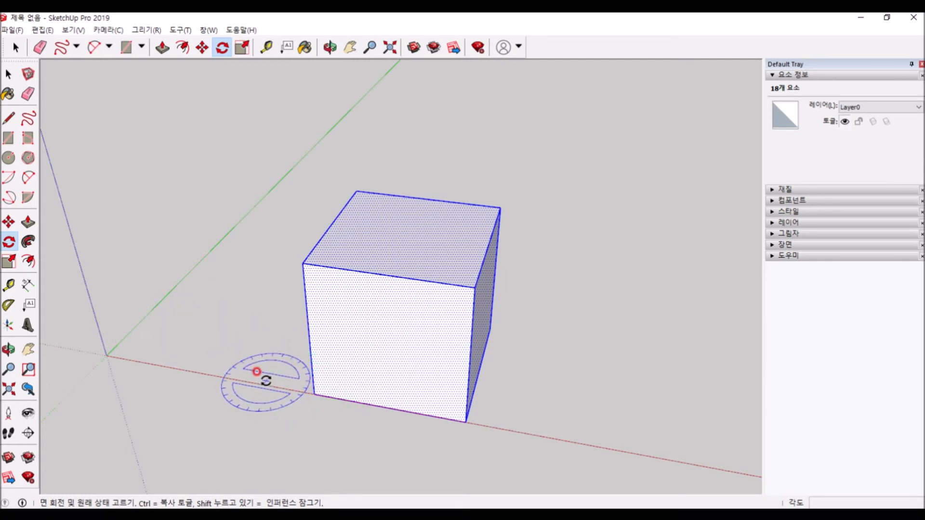
{"action": "left_click", "coordinate": [314, 394]}
{"action": "left_click", "coordinate": [470, 426]}
{"action": "key", "text": "space"}
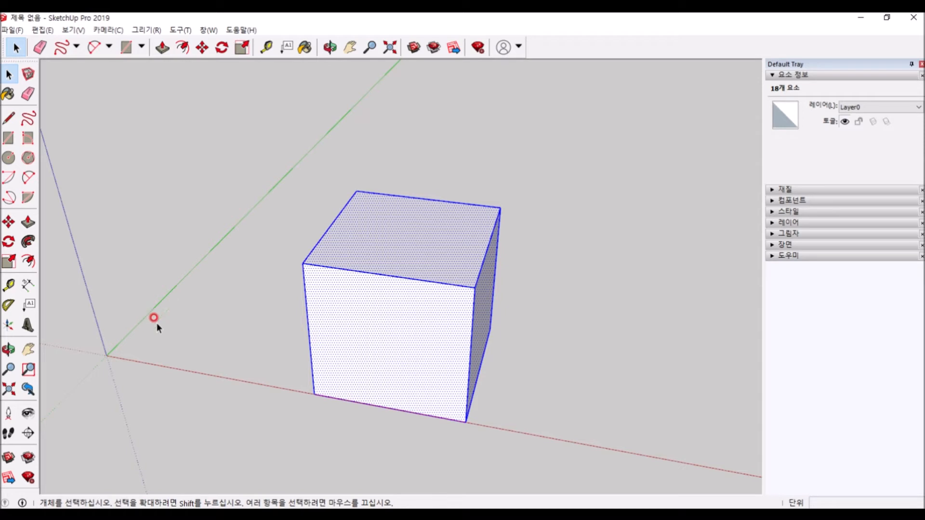
Try to rotate the cube about 19 degrees around a point on its front face, then cancel
{"action": "key", "text": "q"}
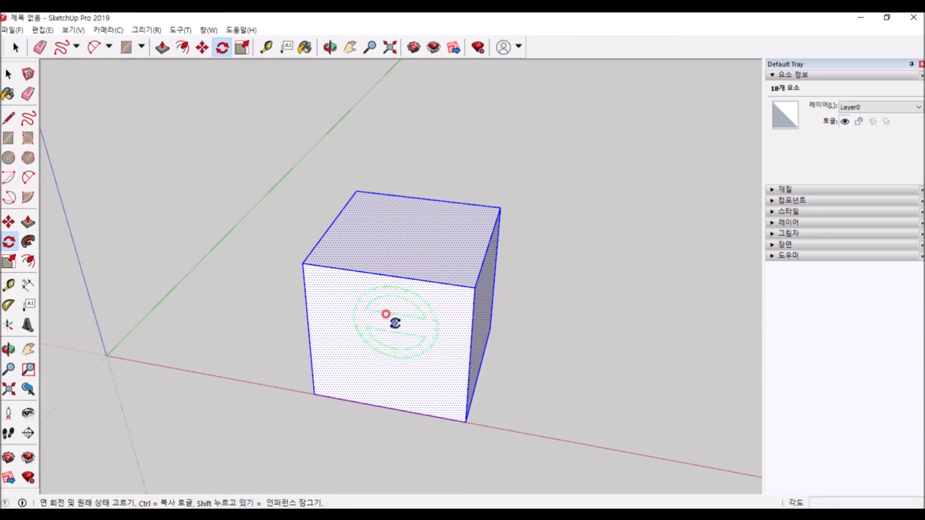
{"action": "left_click", "coordinate": [106, 356]}
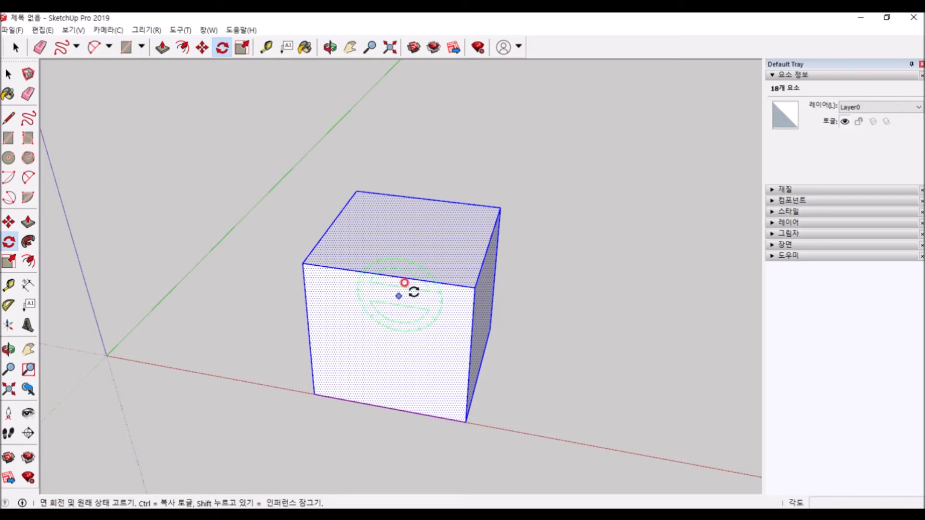
{"action": "left_click", "coordinate": [362, 335]}
{"action": "left_click", "coordinate": [437, 346]}
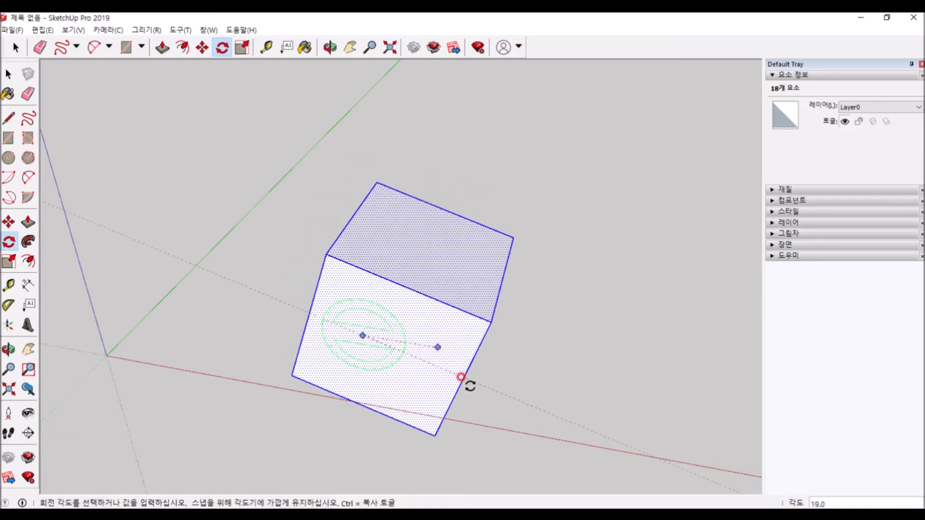
{"action": "key", "text": "Escape"}
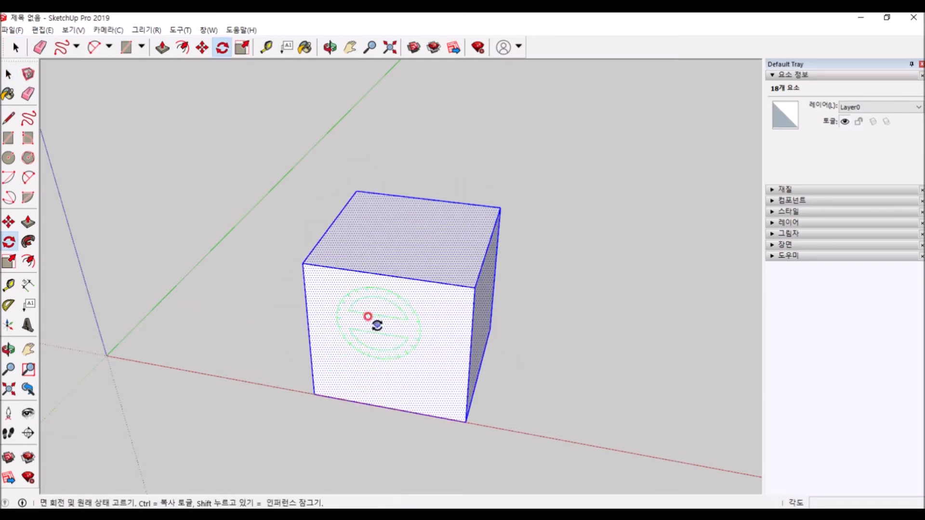
Try to rotate the cube around a point on its side face perpendicular to the red axis, then cancel
{"action": "middle_click_drag", "start_coordinate": [467, 326], "coordinate": [429, 341]}
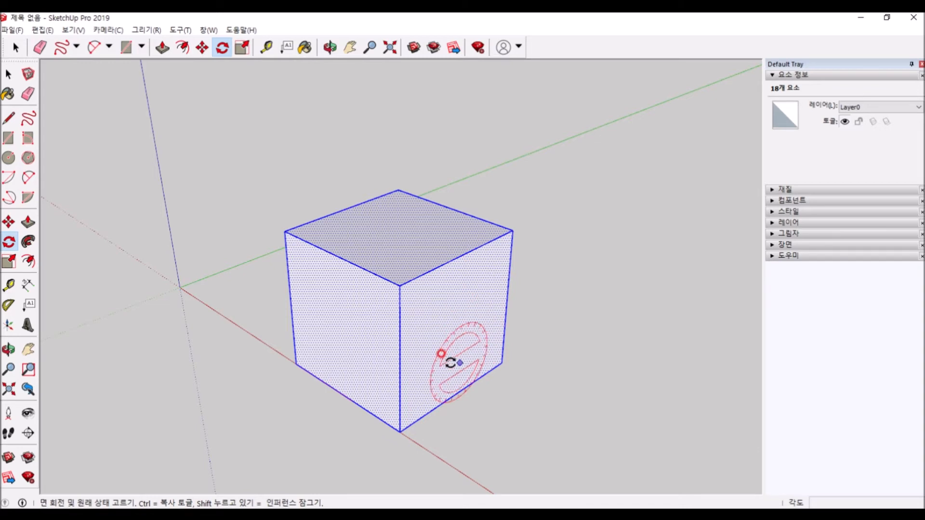
{"action": "left_click", "coordinate": [448, 324]}
{"action": "left_click", "coordinate": [506, 325]}
{"action": "key", "text": "space"}
Examine how the Rotate protractor aligns with the cube's faces and corners from different viewpoints
{"action": "middle_click_drag", "start_coordinate": [388, 288], "coordinate": [580, 339]}
{"action": "key", "text": "q"}
{"action": "middle_click_drag", "start_coordinate": [434, 262], "coordinate": [351, 269]}
{"action": "key", "text": "space"}
{"action": "key", "text": "q"}
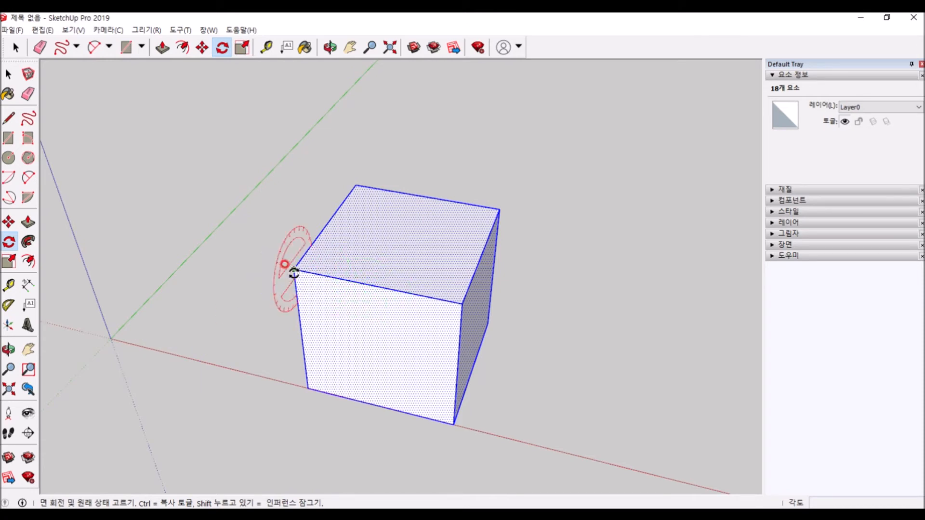
{"action": "middle_click_drag", "start_coordinate": [299, 263], "coordinate": [343, 287]}
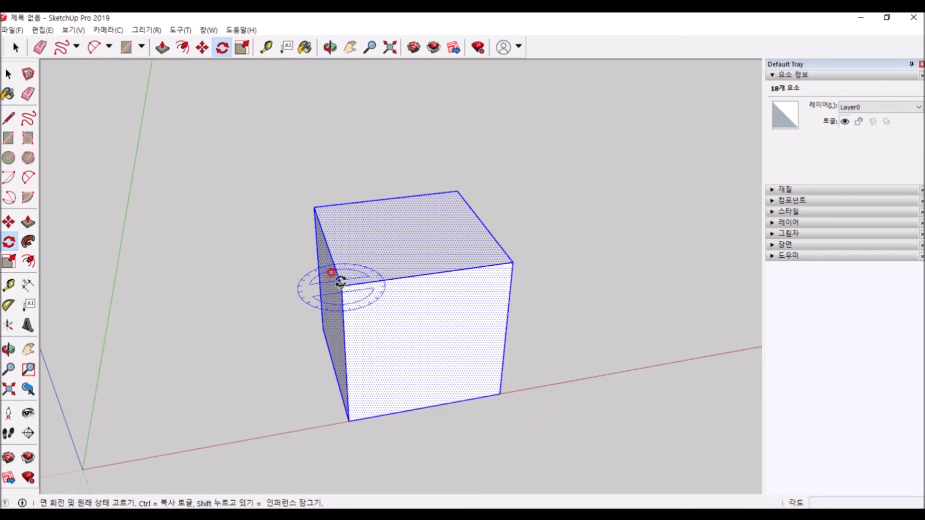
{"action": "middle_click_drag", "start_coordinate": [430, 342], "coordinate": [409, 335]}
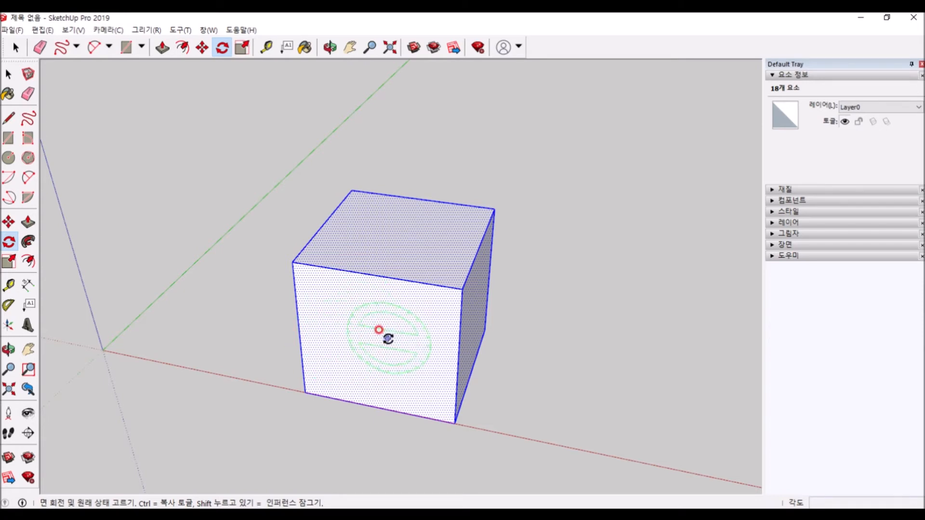
Try setting a rotation centre and reference point on the cube's front face, then cancel the rotation
{"action": "left_click", "coordinate": [362, 316]}
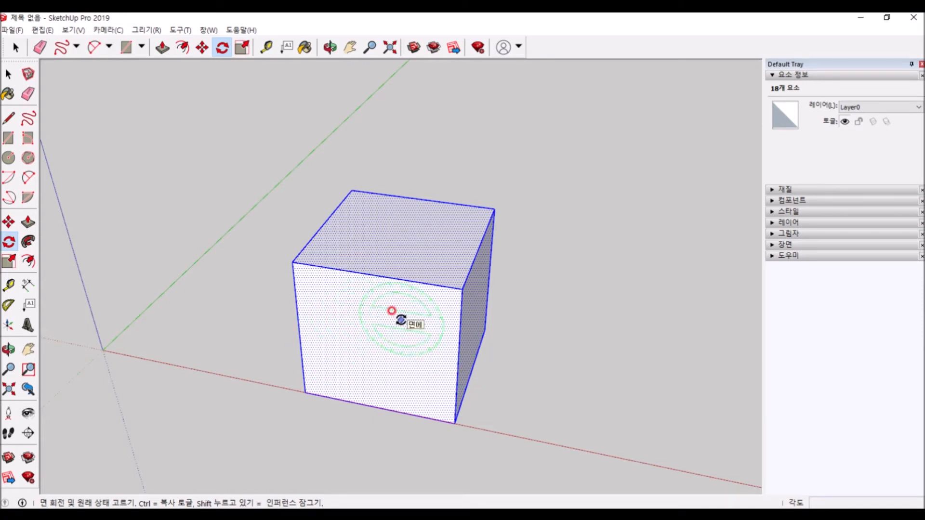
{"action": "left_click", "coordinate": [413, 371]}
{"action": "key", "text": "Escape"}
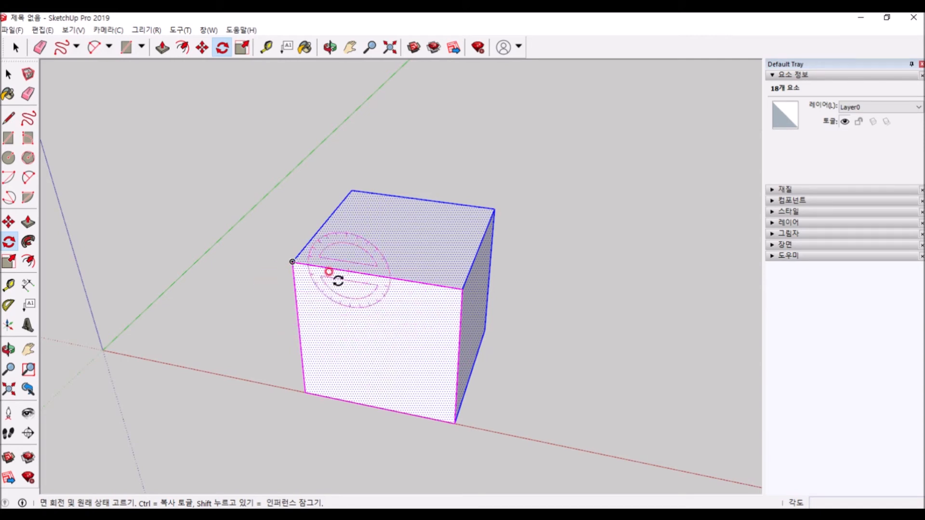
Try setting the rotation centre at the front face's lower-left corner and at its upper-left corner
{"action": "left_click", "coordinate": [316, 265]}
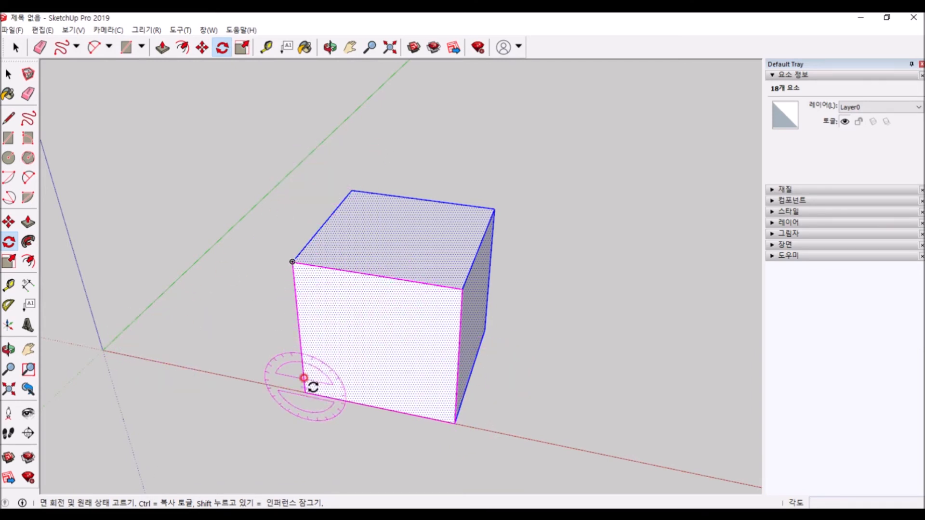
{"action": "left_click", "coordinate": [304, 388]}
{"action": "left_click", "coordinate": [382, 386]}
{"action": "key", "text": "space"}
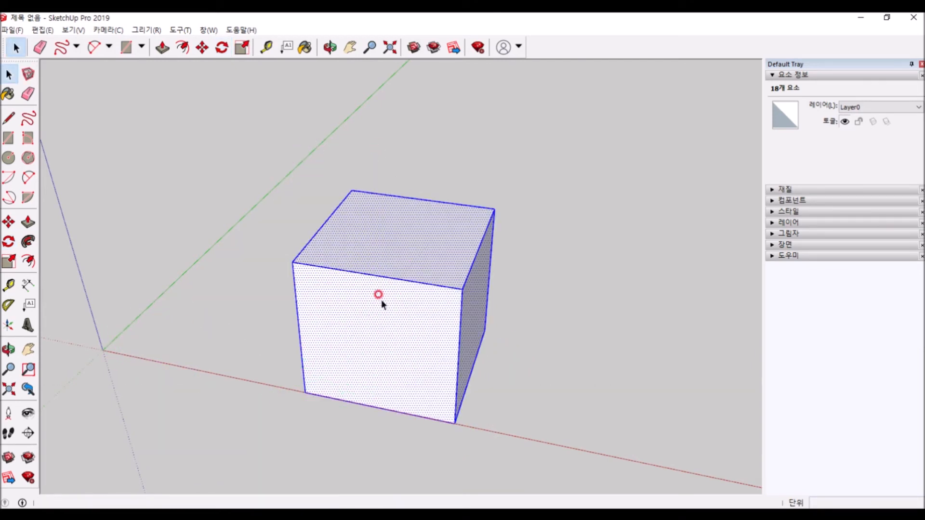
{"action": "key", "text": "q"}
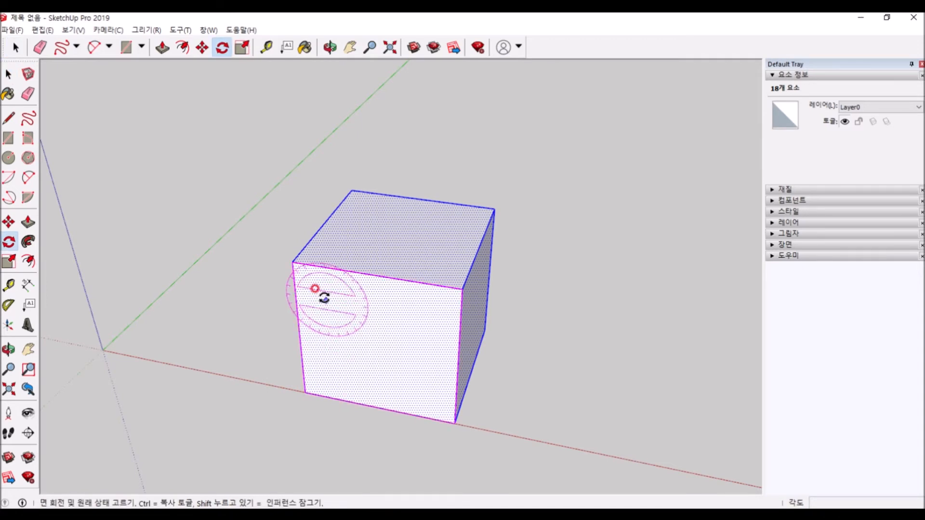
{"action": "left_click", "coordinate": [293, 262]}
{"action": "left_click", "coordinate": [398, 264]}
{"action": "key", "text": "space"}
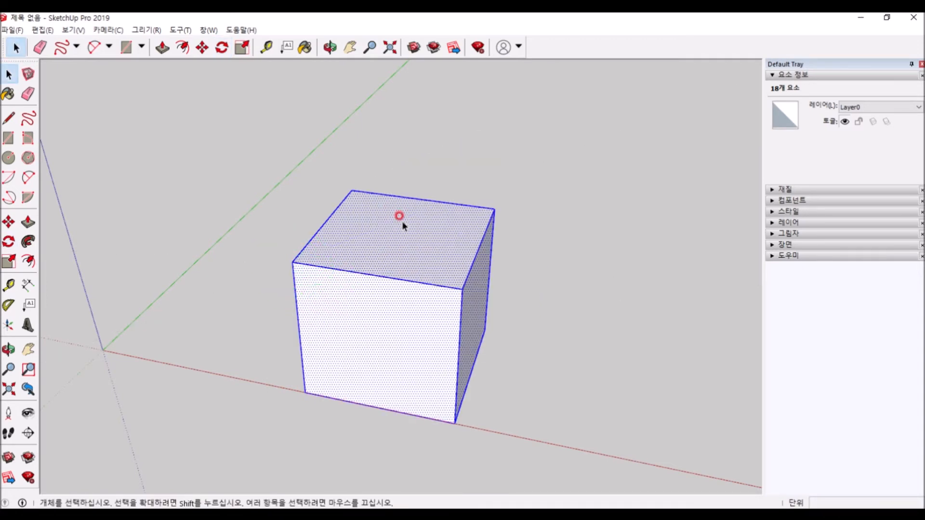
Try rotating the cube around a point inside its front face, perpendicular to the green axis
{"action": "key", "text": "q"}
{"action": "left_click", "coordinate": [314, 300]}
{"action": "left_click", "coordinate": [423, 324]}
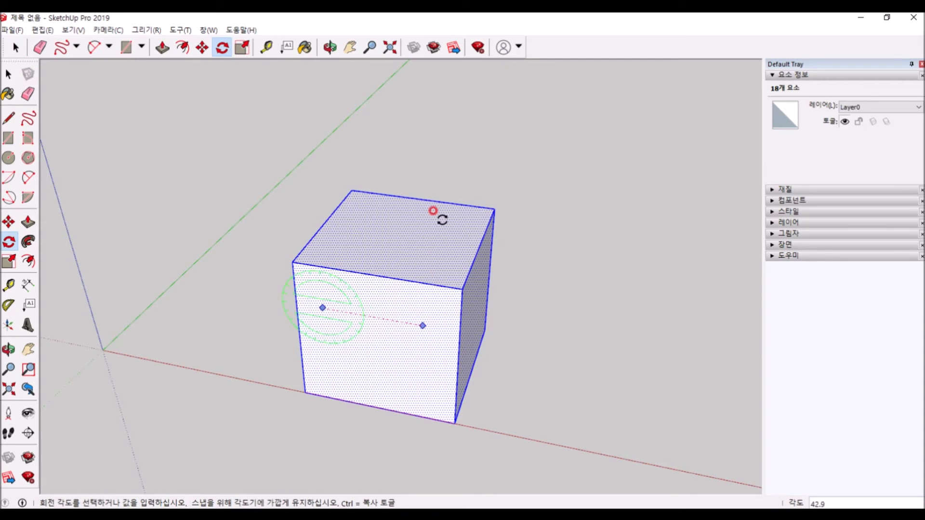
{"action": "key", "text": "space"}
{"action": "key", "text": "q"}
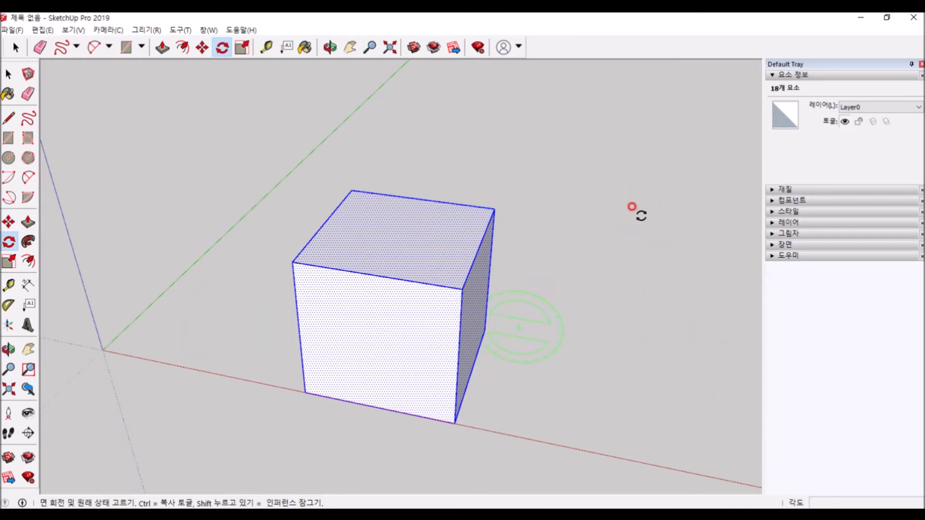
{"action": "key", "text": "space"}
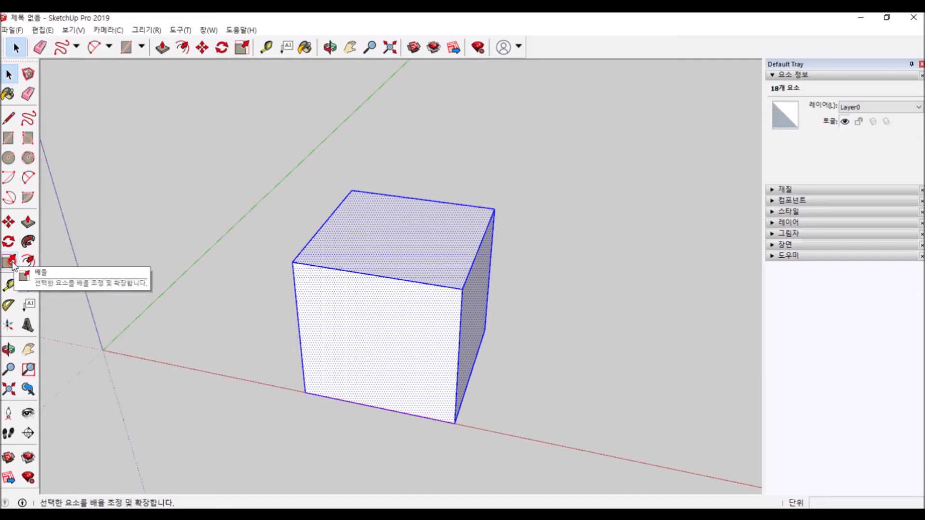
Activate Scale on the selected cube and examine its scaling handles from different viewpoints
{"action": "left_click", "coordinate": [10, 262]}
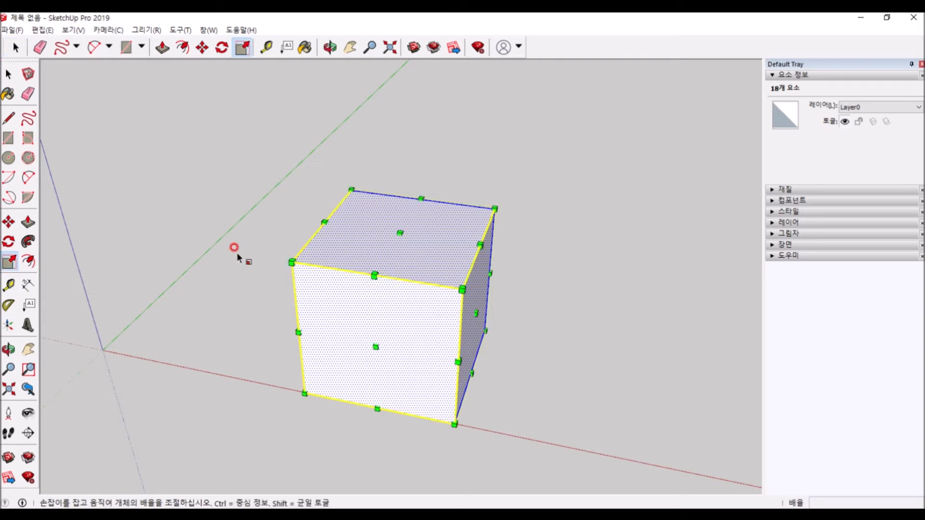
{"action": "middle_click_drag", "start_coordinate": [499, 305], "coordinate": [394, 254]}
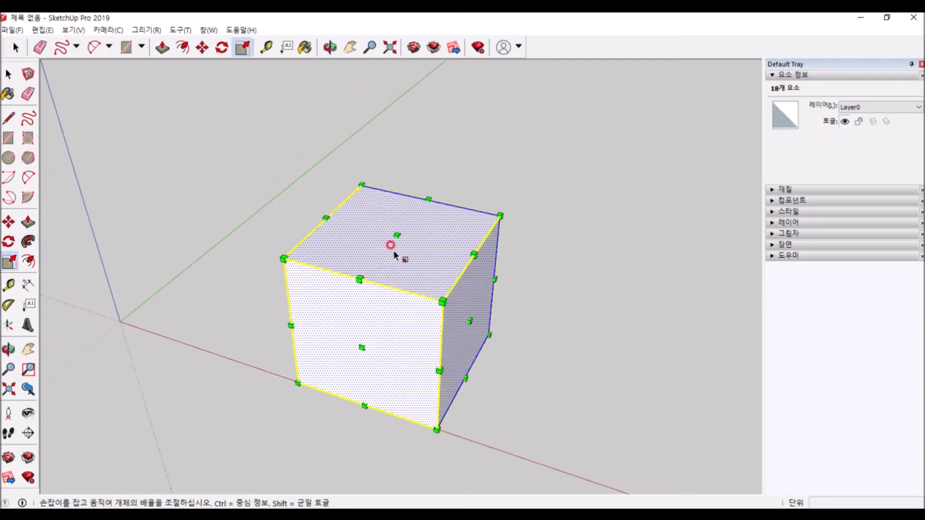
{"action": "key", "text": "space"}
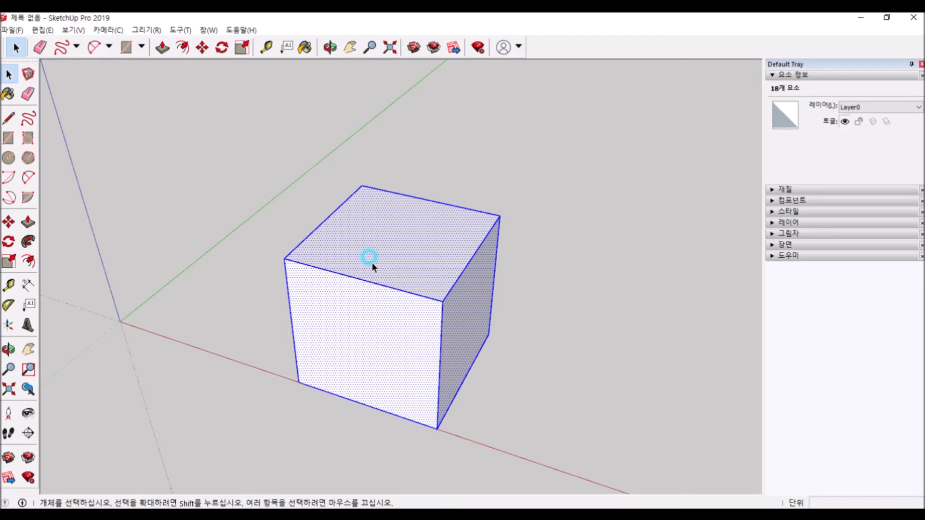
{"action": "left_click", "coordinate": [11, 261]}
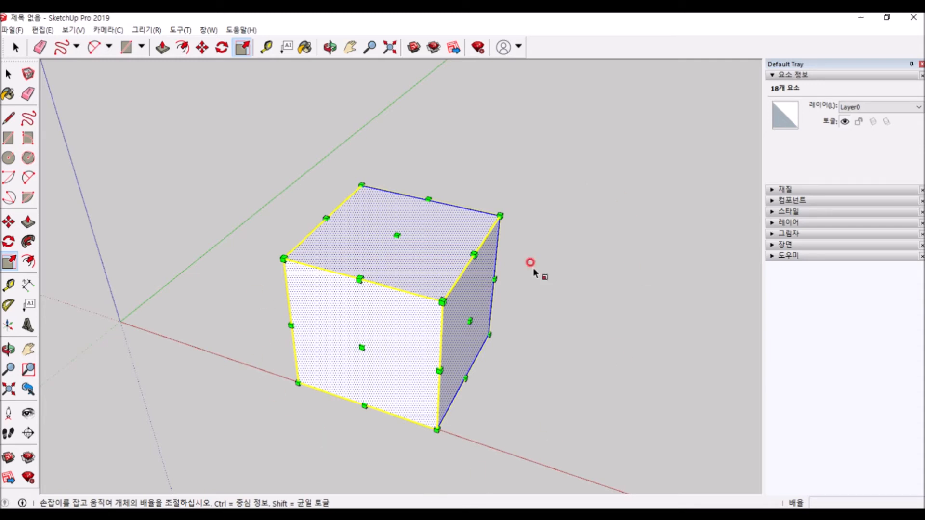
{"action": "middle_click_drag", "start_coordinate": [330, 333], "coordinate": [299, 304]}
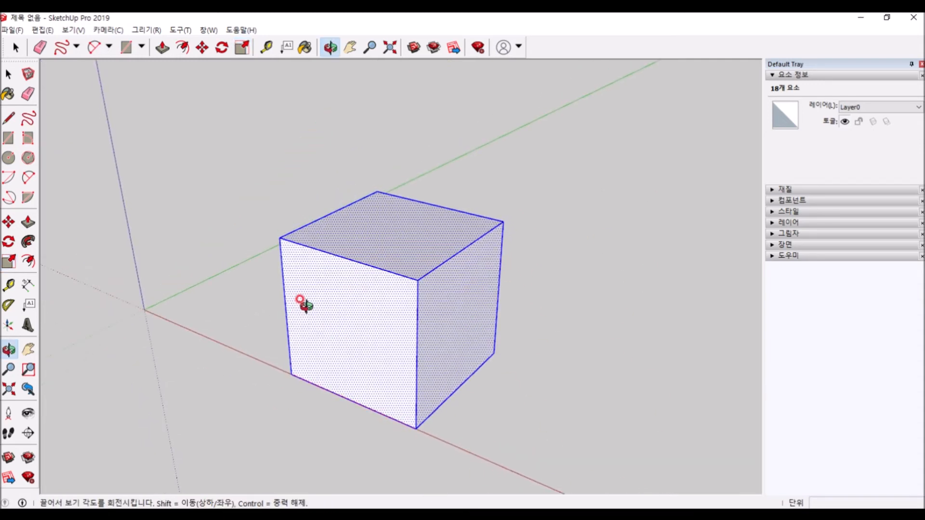
{"action": "left_click_drag", "start_coordinate": [505, 219], "coordinate": [454, 262]}
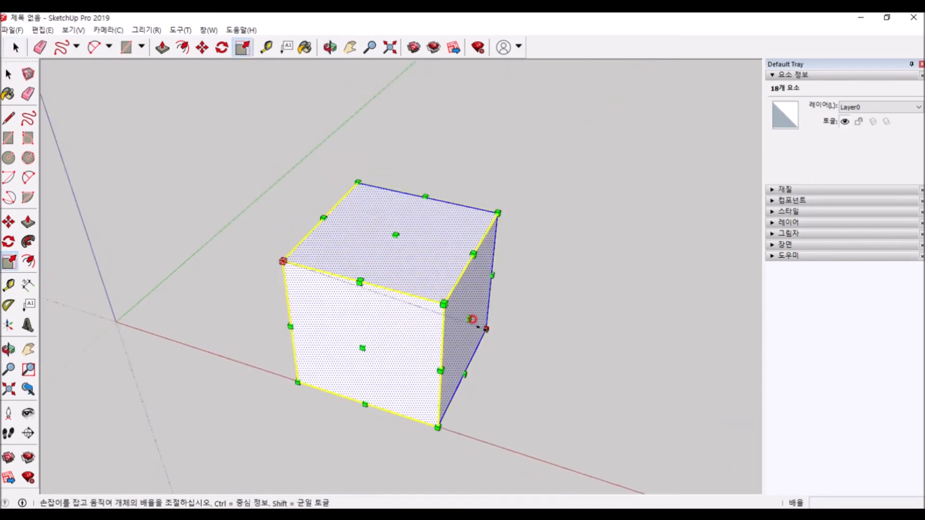
Try scaling the cube to about 0.20 along the red axis, and try stretching it from its top-right edge handle
{"action": "left_click_drag", "start_coordinate": [472, 319], "coordinate": [353, 243]}
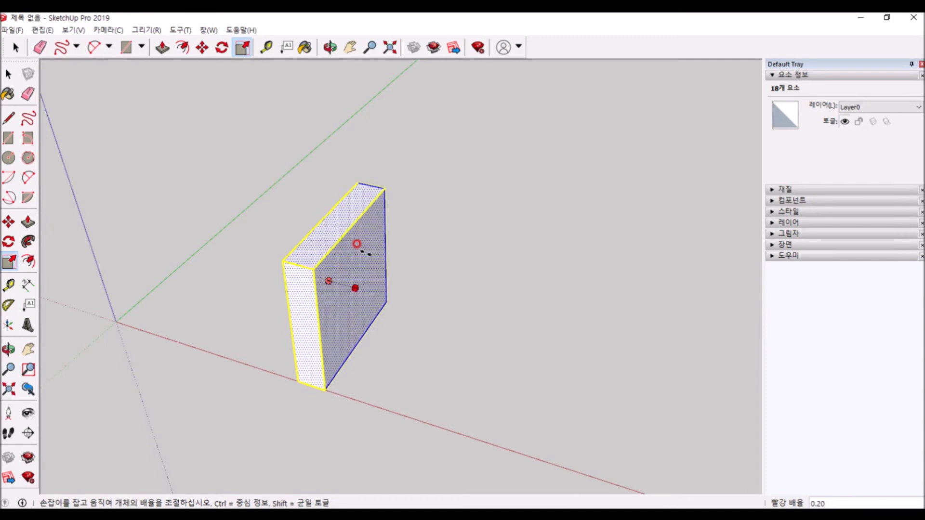
{"action": "key", "text": "Escape"}
{"action": "left_click", "coordinate": [439, 266]}
{"action": "left_click_drag", "start_coordinate": [471, 256], "coordinate": [681, 169]}
{"action": "key", "text": "Escape"}
{"action": "left_click", "coordinate": [408, 245]}
Try stretching the cube's height from the scaling handle at the centre of its top face
{"action": "left_click_drag", "start_coordinate": [396, 236], "coordinate": [435, 206]}
{"action": "key", "text": "Escape"}
{"action": "left_click", "coordinate": [432, 192]}
{"action": "key", "text": "Escape"}
{"action": "left_click", "coordinate": [435, 205]}
Try scaling the cube from its top-right edge handle and from the top-left front corner handle
{"action": "left_click_drag", "start_coordinate": [470, 254], "coordinate": [630, 251]}
{"action": "key", "text": "Escape"}
{"action": "left_click", "coordinate": [416, 242]}
{"action": "left_click_drag", "start_coordinate": [282, 261], "coordinate": [72, 186]}
{"action": "key", "text": "Escape"}
{"action": "left_click", "coordinate": [325, 227]}
Try scaling the cube uniformly from its top rear-right corner, from two different viewpoints
{"action": "left_click_drag", "start_coordinate": [496, 211], "coordinate": [560, 167]}
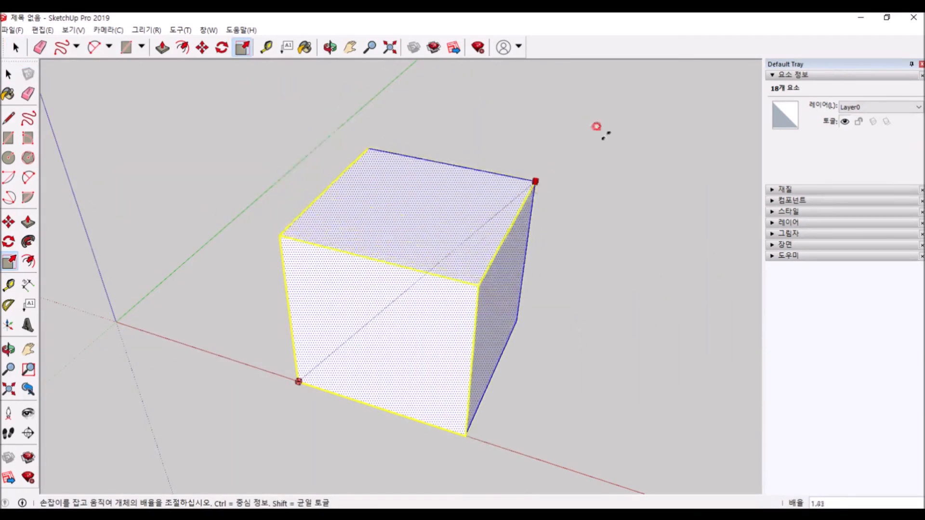
{"action": "key", "text": "Escape"}
{"action": "key", "text": "ctrl+a"}
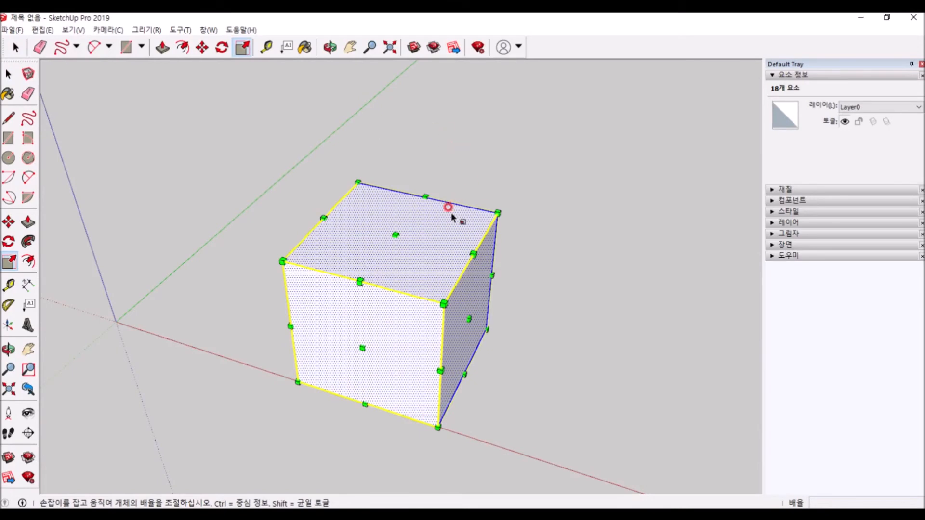
{"action": "middle_click_drag", "start_coordinate": [412, 242], "coordinate": [485, 199]}
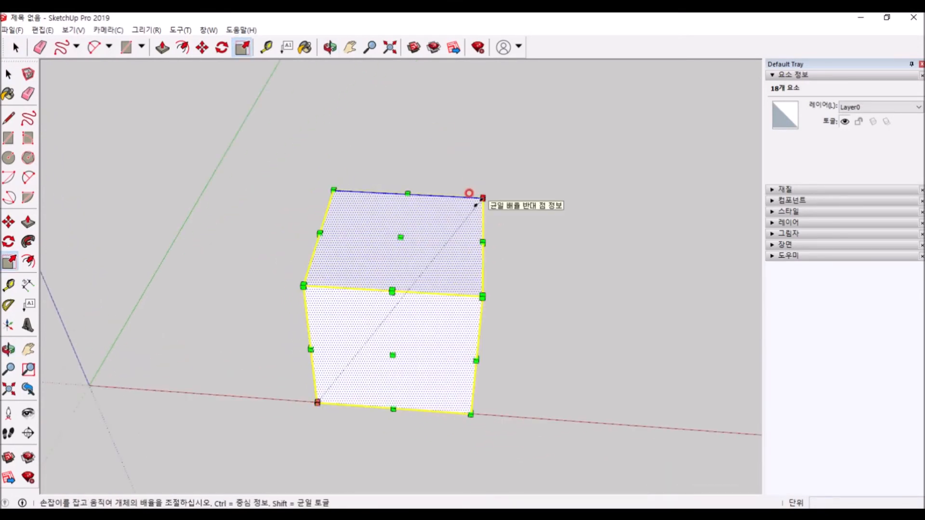
{"action": "left_click_drag", "start_coordinate": [473, 192], "coordinate": [513, 192]}
{"action": "key", "text": "Escape"}
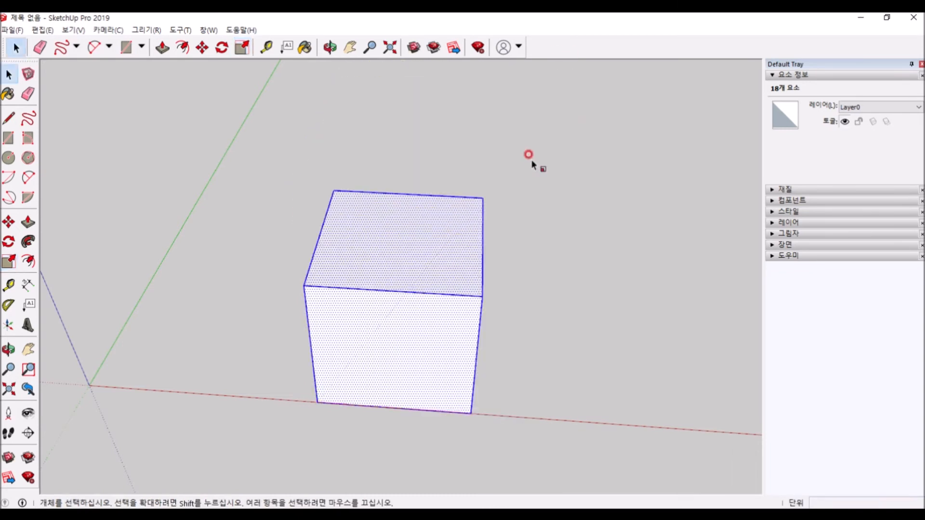
Try enlarging the cube from its top front-right corner, and undo the scaling
{"action": "left_click_drag", "start_coordinate": [473, 293], "coordinate": [496, 141]}
{"action": "scroll", "coordinate": [444, 267], "scroll_direction": "down", "scroll_amount": 3}
{"action": "scroll", "coordinate": [505, 135], "scroll_direction": "down", "scroll_amount": 1}
{"action": "key", "text": "space"}
{"action": "middle_click_drag", "start_coordinate": [475, 324], "coordinate": [665, 283]}
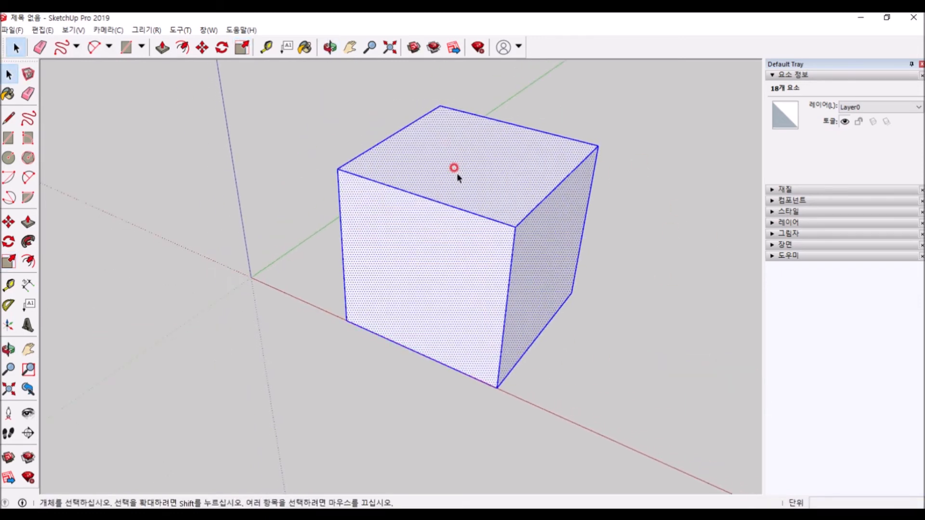
{"action": "key", "text": "ctrl+z"}
Try a uniform enlargement of the cube from its top rear-right corner, and undo it
{"action": "key", "text": "s"}
{"action": "left_click_drag", "start_coordinate": [464, 232], "coordinate": [544, 185]}
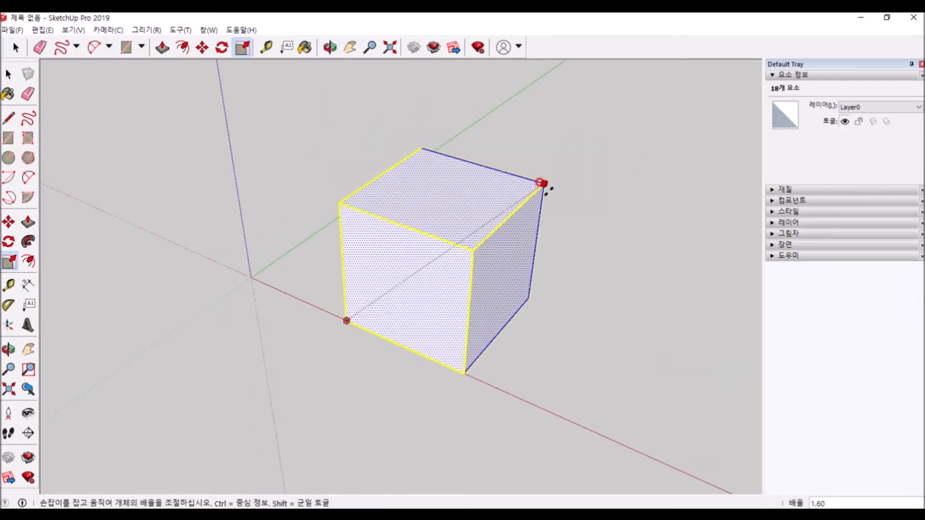
{"action": "key", "text": "Return"}
{"action": "scroll", "coordinate": [231, 252], "scroll_direction": "down", "scroll_amount": 5}
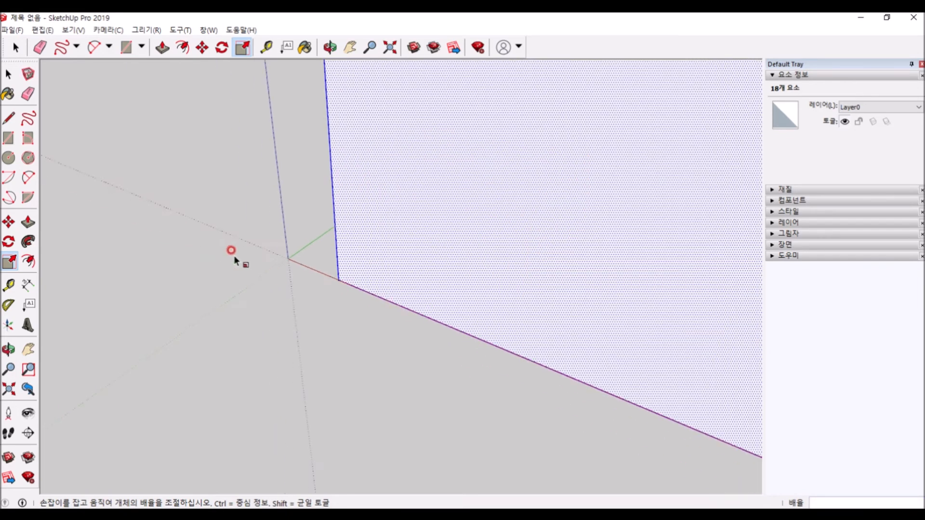
{"action": "key", "text": "ctrl+z"}
{"action": "key", "text": "space"}
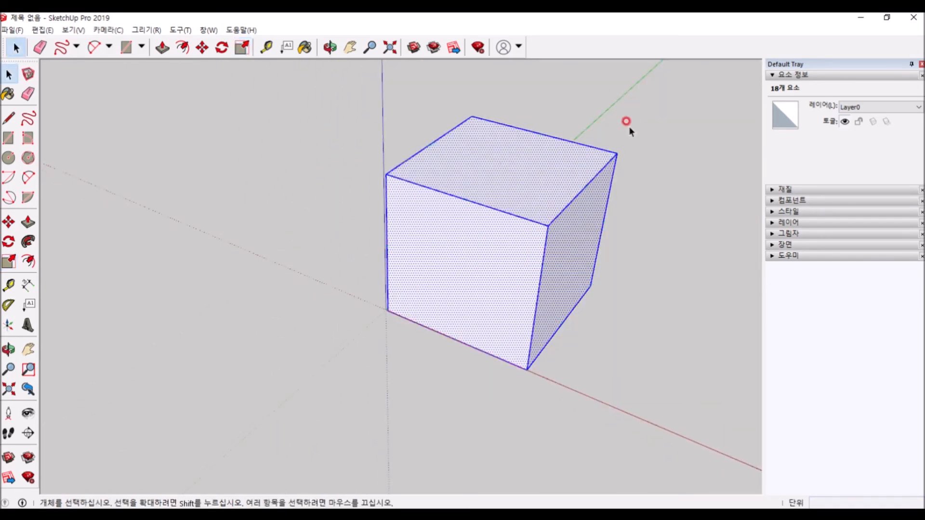
{"action": "key", "text": "Delete"}
{"action": "scroll", "coordinate": [426, 276], "scroll_direction": "up", "scroll_amount": 3}
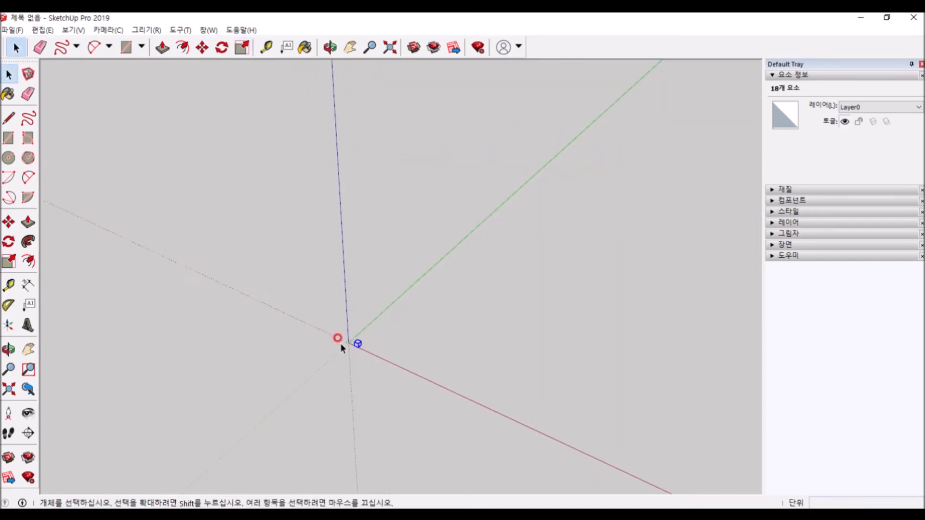
{"action": "scroll", "coordinate": [357, 344], "scroll_direction": "up", "scroll_amount": 5}
Try enlarging the restored cube once more from its top rear-right corner
{"action": "key", "text": "s"}
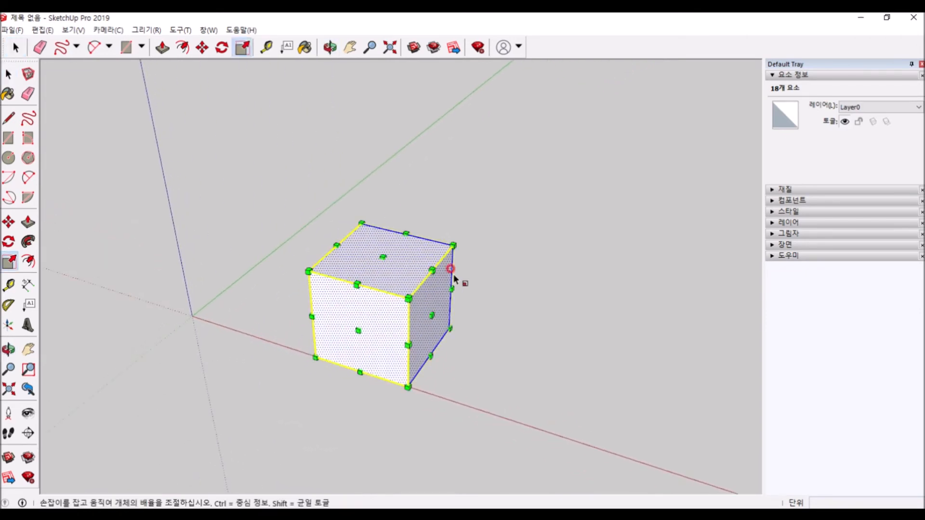
{"action": "left_click_drag", "start_coordinate": [444, 238], "coordinate": [549, 188]}
{"action": "key", "text": "space"}
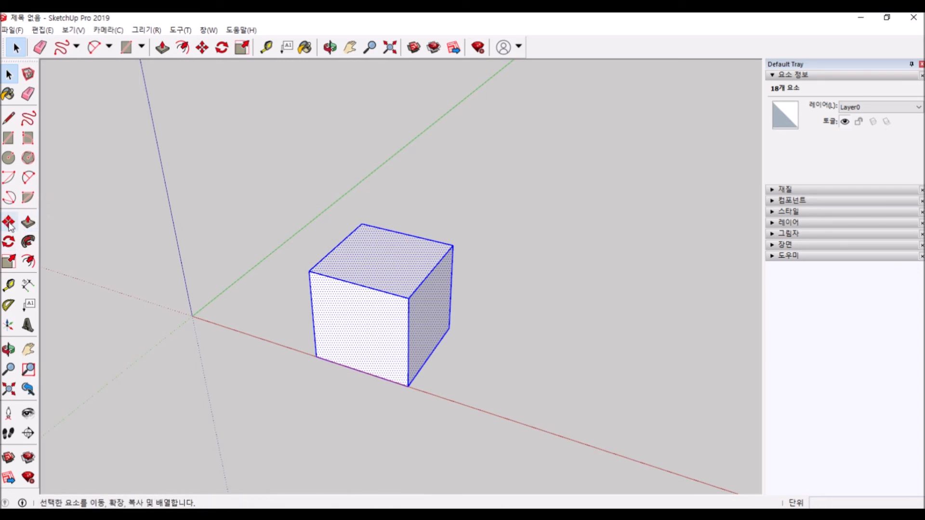
Try moving the cube along the red axis by its lower-left front corner, first about 2615 mm, and undo both moves
{"action": "middle_click_drag", "start_coordinate": [230, 307], "coordinate": [344, 306]}
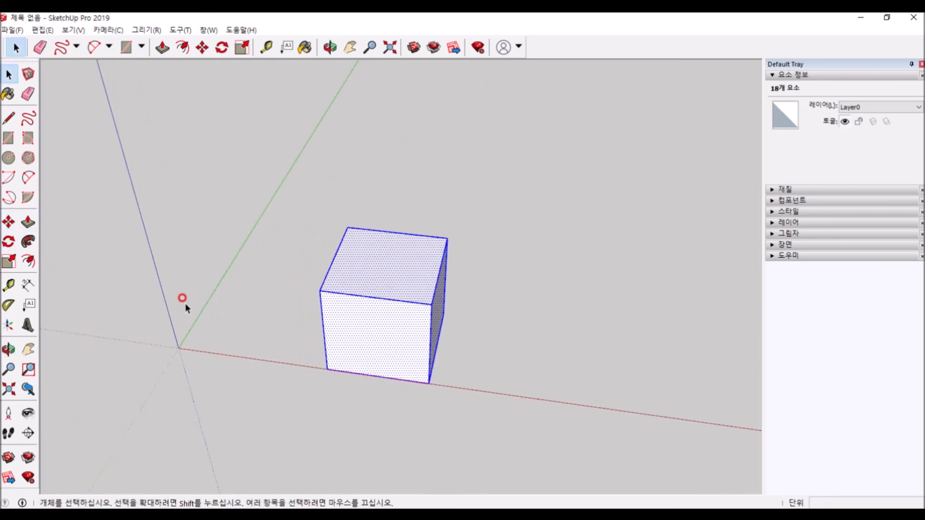
{"action": "left_click", "coordinate": [8, 220]}
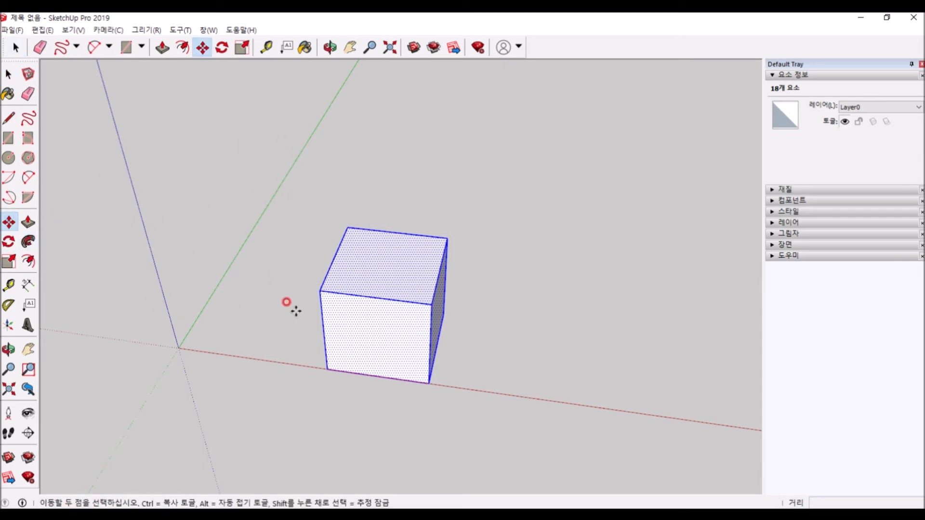
{"action": "left_click_drag", "start_coordinate": [326, 371], "coordinate": [602, 407]}
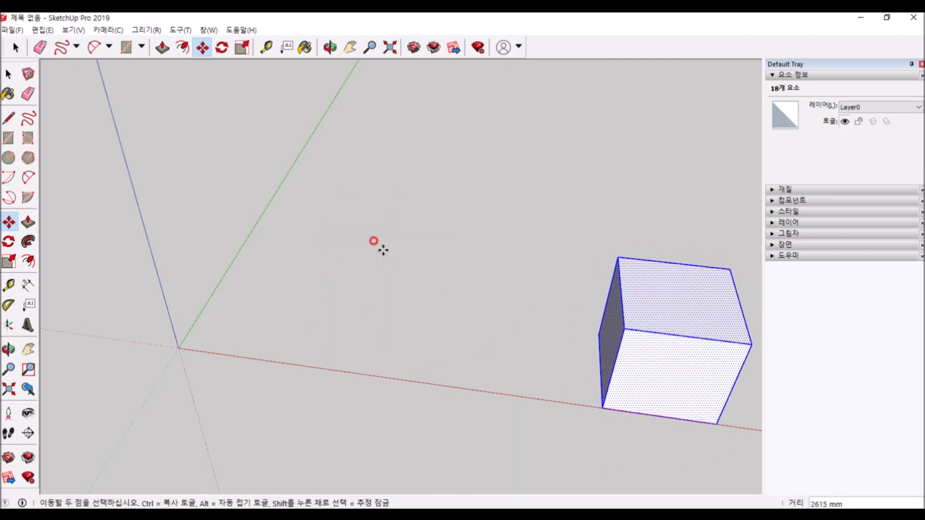
{"action": "key", "text": "ctrl+z"}
{"action": "left_click", "coordinate": [324, 368]}
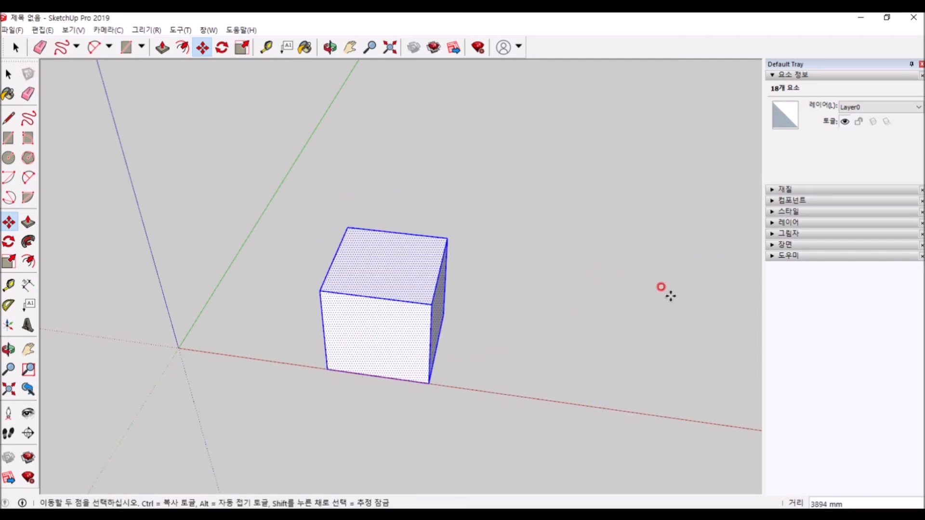
{"action": "left_click", "coordinate": [612, 407]}
{"action": "key", "text": "ctrl+z"}
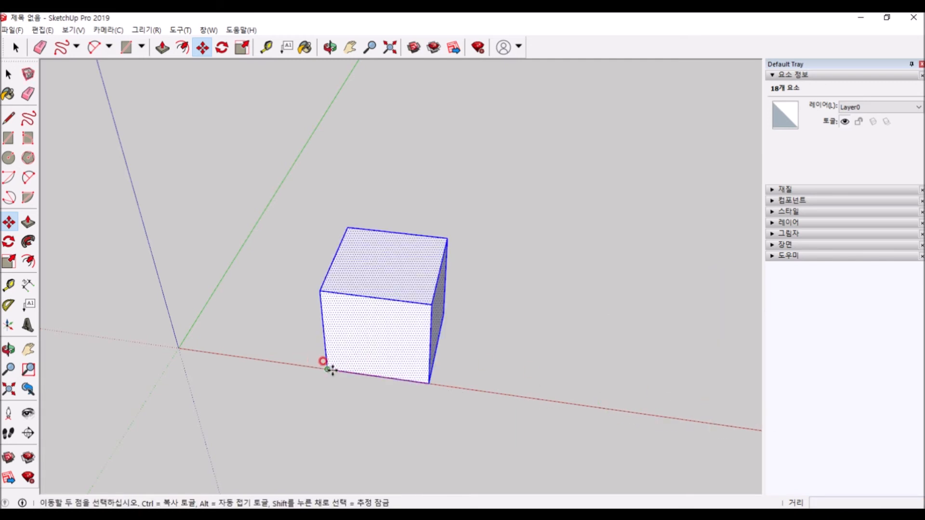
Copy the cube with Move from its lower-left front corner, placing the copy beside the original along the red axis
{"action": "left_click", "coordinate": [328, 369]}
{"action": "key", "text": "ctrl"}
{"action": "key", "text": "ctrl"}
{"action": "key", "text": "ctrl"}
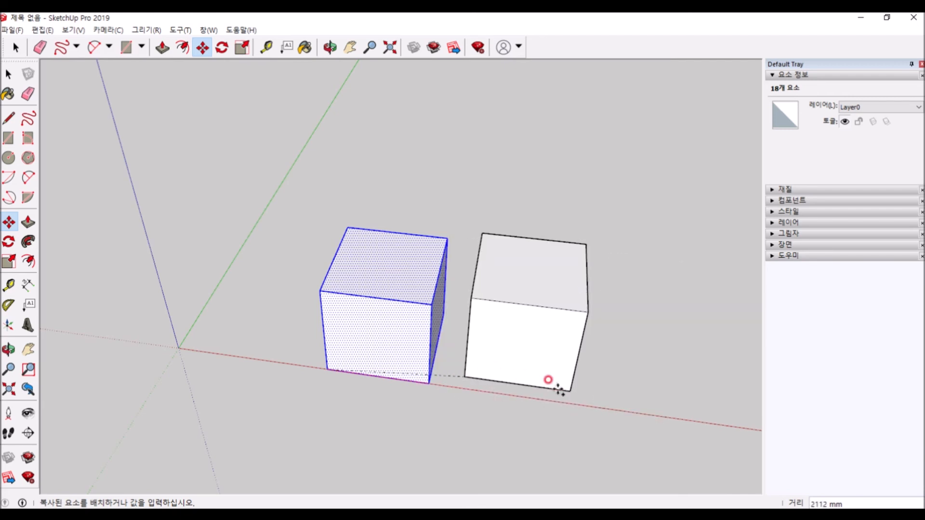
{"action": "key", "text": "ctrl"}
{"action": "key", "text": "ctrl"}
{"action": "left_click", "coordinate": [450, 383]}
{"action": "middle_click_drag", "start_coordinate": [394, 324], "coordinate": [435, 367]}
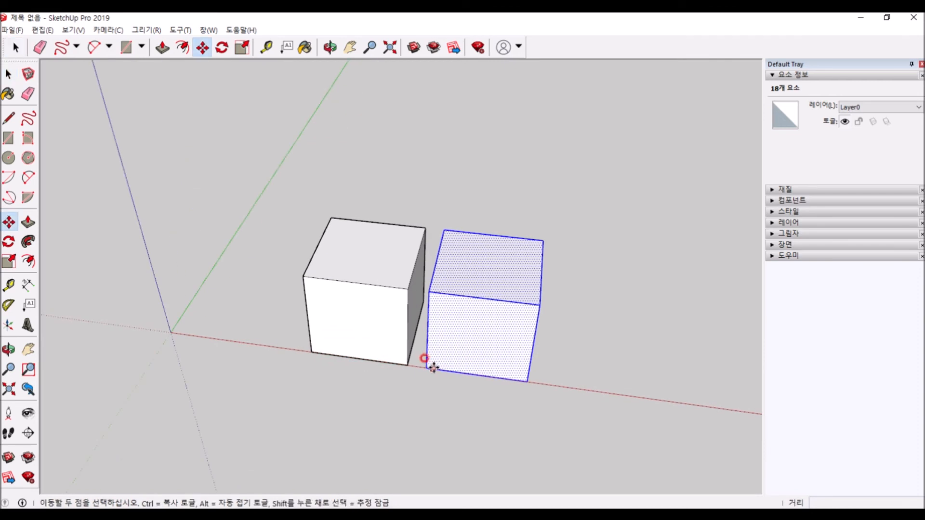
Place two more copies of the cube in a row along the red axis, each from its lower-left front corner
{"action": "left_click", "coordinate": [430, 368]}
{"action": "left_click", "coordinate": [430, 369]}
{"action": "left_click", "coordinate": [562, 386]}
{"action": "middle_click_drag", "start_coordinate": [561, 386], "coordinate": [523, 364]}
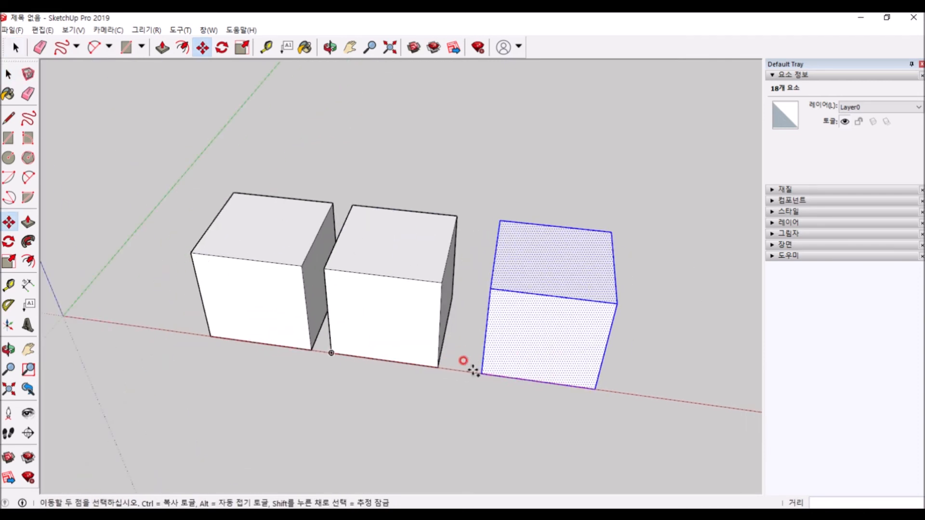
{"action": "left_click", "coordinate": [480, 372]}
{"action": "left_click", "coordinate": [657, 388]}
{"action": "scroll", "coordinate": [450, 367], "scroll_direction": "down", "scroll_amount": 3}
{"action": "scroll", "coordinate": [512, 367], "scroll_direction": "up", "scroll_amount": 2}
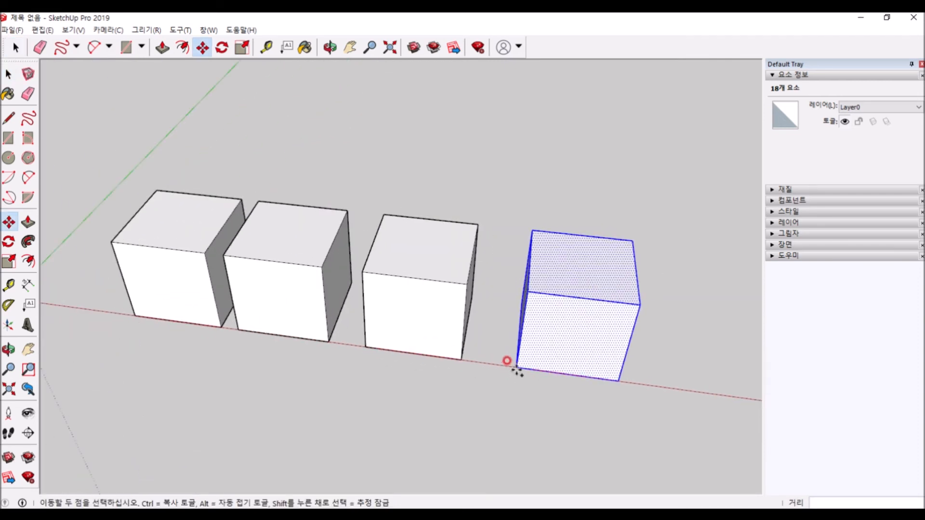
Add two more cube copies along the red axis from the lower-left front corner, placing the first about 1732 mm away
{"action": "left_click", "coordinate": [517, 366]}
{"action": "key", "text": "ctrl"}
{"action": "key", "text": "ctrl"}
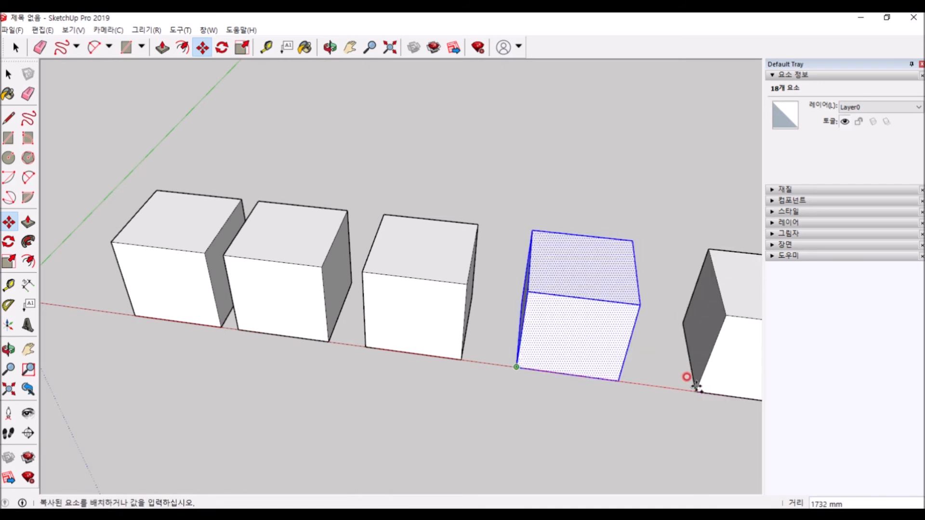
{"action": "left_click", "coordinate": [695, 391]}
{"action": "scroll", "coordinate": [298, 246], "scroll_direction": "down", "scroll_amount": 2}
{"action": "left_click", "coordinate": [555, 339]}
{"action": "left_click", "coordinate": [678, 340]}
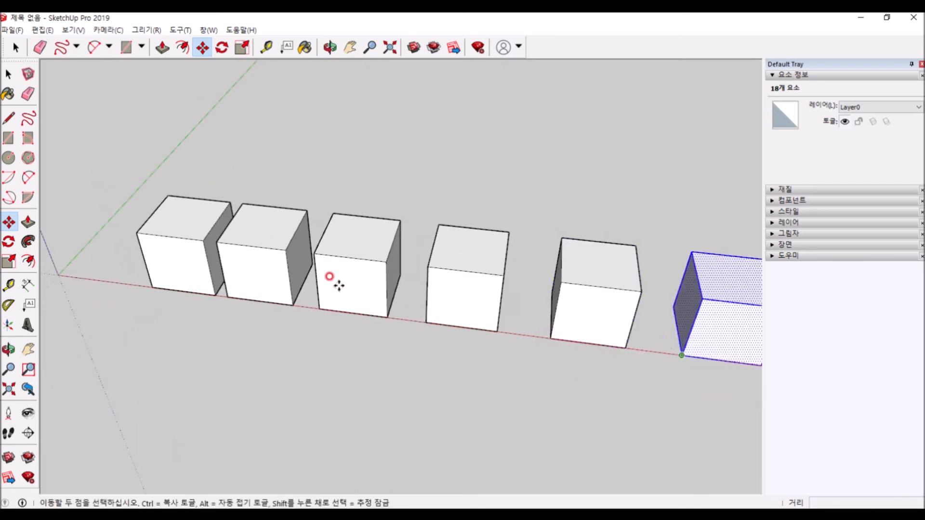
Place another cube copy about 2663 mm along the red axis, and one more off the axis in front of the row
{"action": "scroll", "coordinate": [332, 279], "scroll_direction": "down", "scroll_amount": 3}
{"action": "left_click", "coordinate": [552, 334]}
{"action": "left_click", "coordinate": [675, 340]}
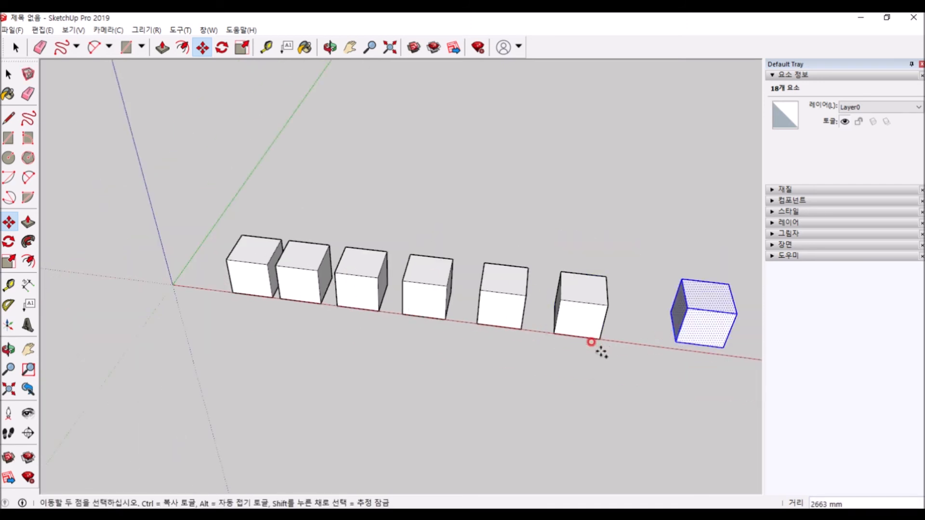
{"action": "left_click", "coordinate": [480, 379]}
{"action": "key", "text": "space"}
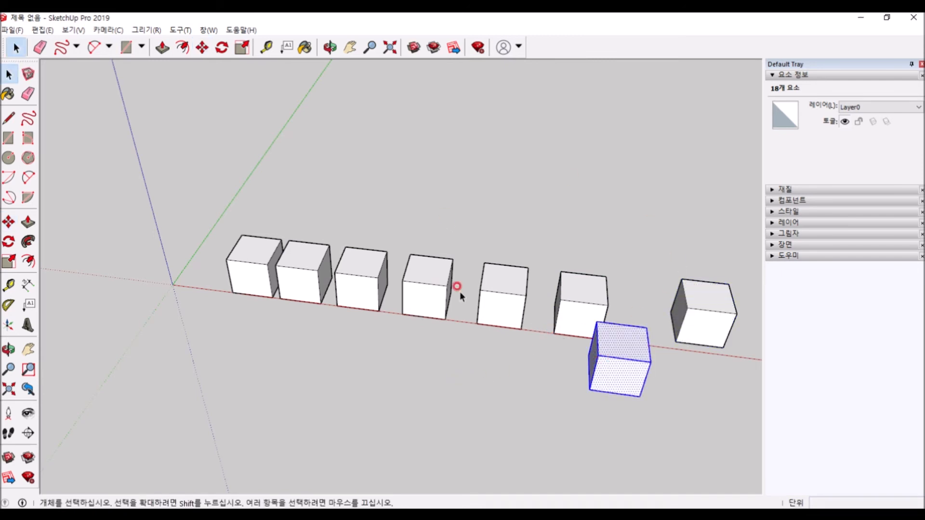
Undo all the cube copies until only the original cube remains
{"action": "key", "text": "ctrl+z"}
{"action": "key", "text": "ctrl+z"}
{"action": "key", "text": "ctrl+z"}
{"action": "key", "text": "ctrl+z"}
{"action": "key", "text": "ctrl+z"}
{"action": "key", "text": "ctrl+z"}
{"action": "key", "text": "ctrl+z"}
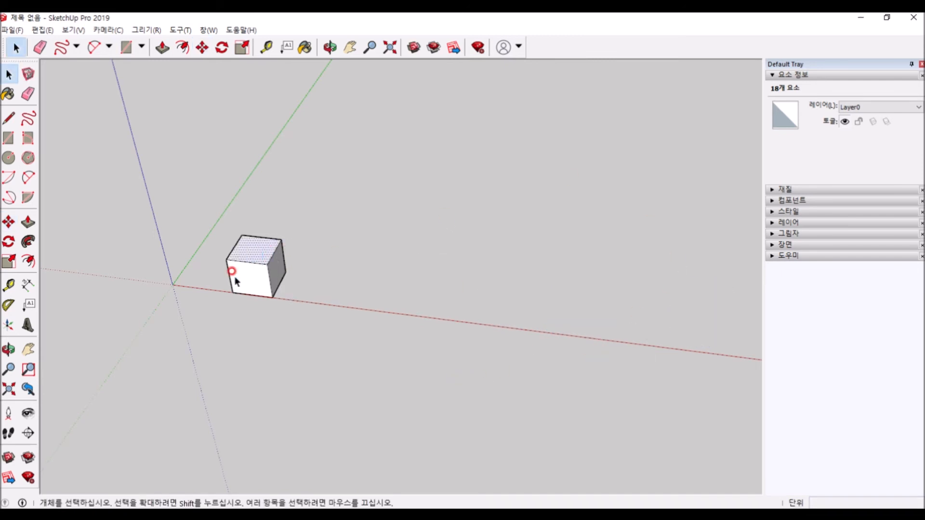
Select the whole cube and copy it 2000 mm along the red axis from its lower-left front corner
{"action": "triple_click", "coordinate": [235, 276]}
{"action": "key", "text": "m"}
{"action": "key", "text": "ctrl"}
{"action": "left_click", "coordinate": [232, 292]}
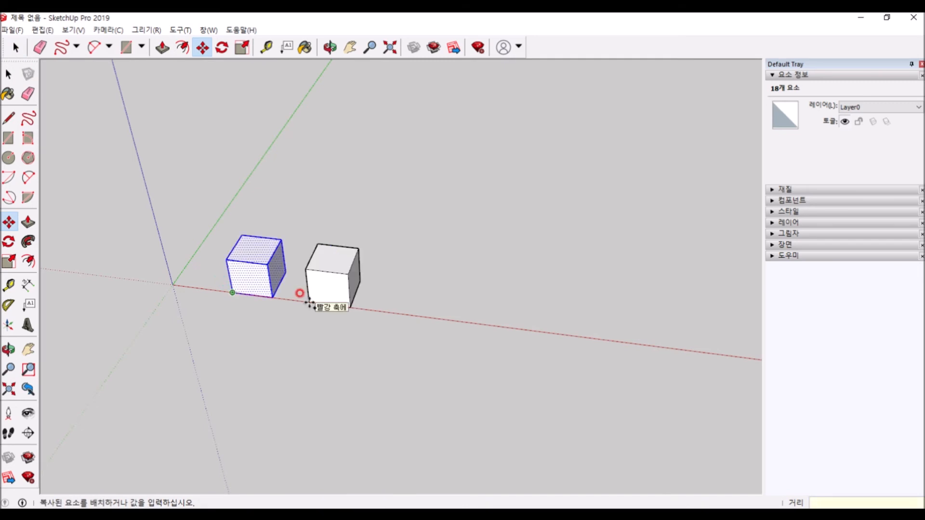
{"action": "left_click", "coordinate": [310, 304]}
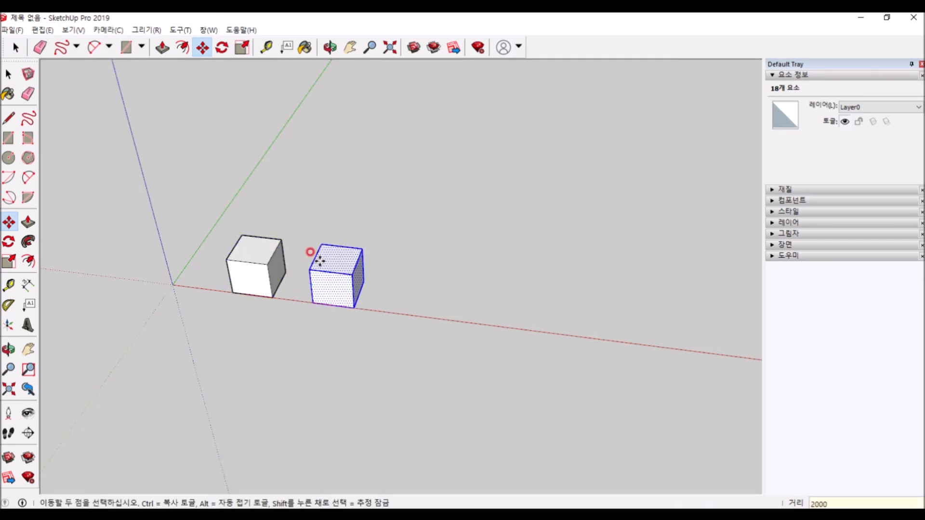
Try making a copy of the second cube rotated 90° horizontally about its top front-left corner, and undo it
{"action": "scroll", "coordinate": [238, 295], "scroll_direction": "up", "scroll_amount": 2}
{"action": "key", "text": "q"}
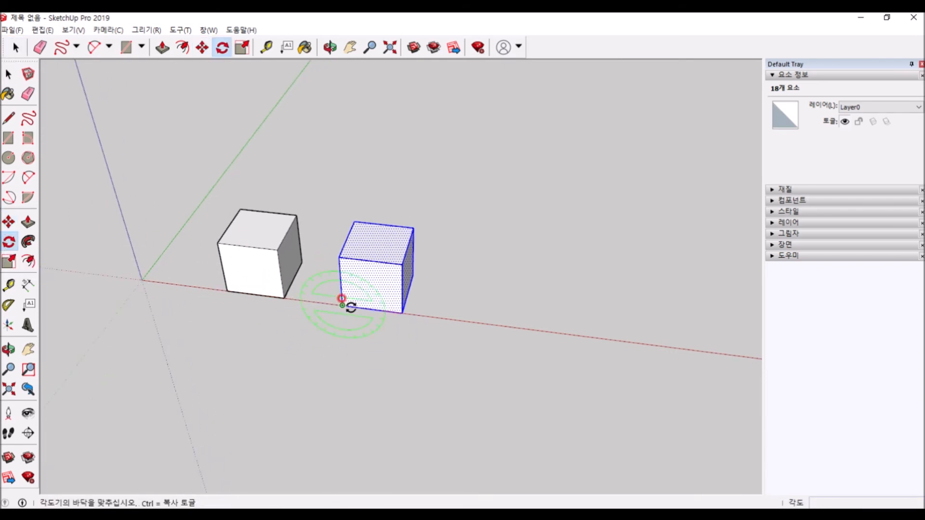
{"action": "left_click", "coordinate": [339, 257]}
{"action": "left_click", "coordinate": [370, 261]}
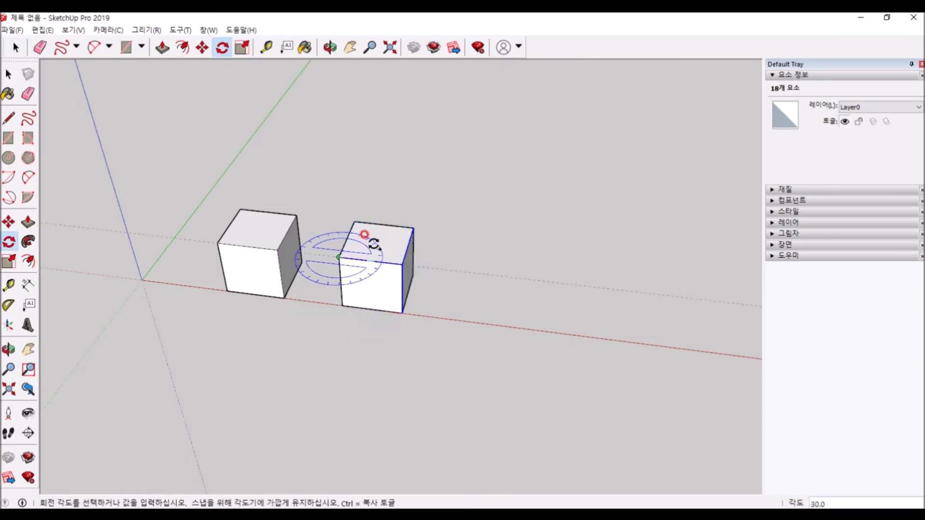
{"action": "key", "text": "ctrl"}
{"action": "left_click", "coordinate": [365, 156]}
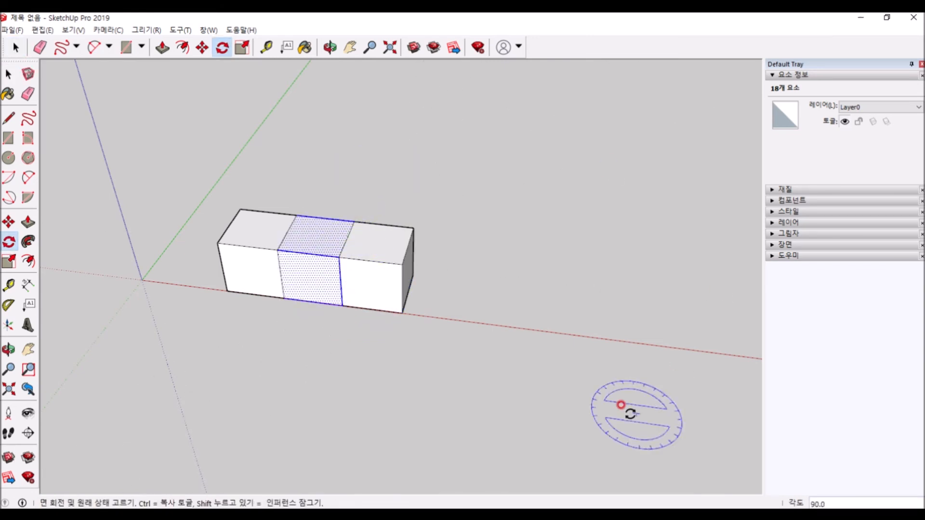
{"action": "key", "text": "ctrl+z"}
{"action": "key", "text": "space"}
Reselect the second cube, try the 90° rotated copy about the same top corner again, and undo it
{"action": "triple_click", "coordinate": [367, 243]}
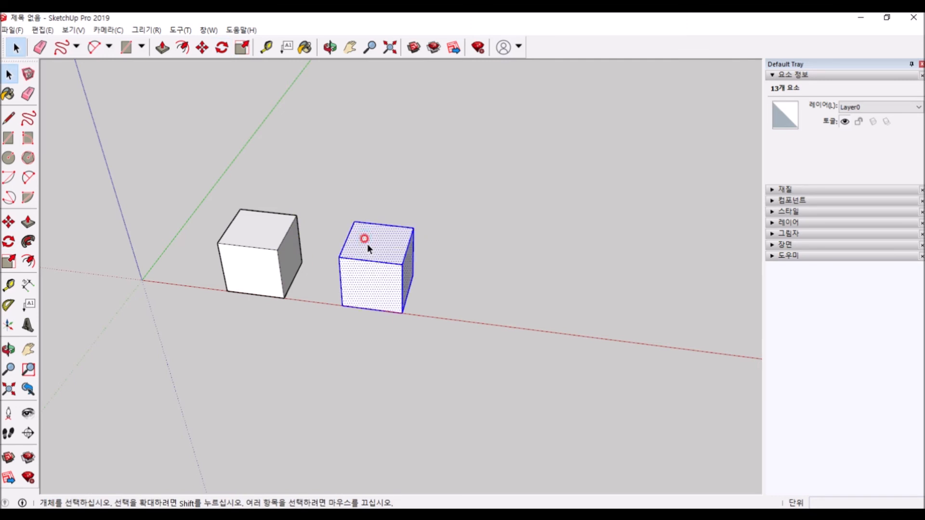
{"action": "key", "text": "q"}
{"action": "left_click", "coordinate": [376, 262]}
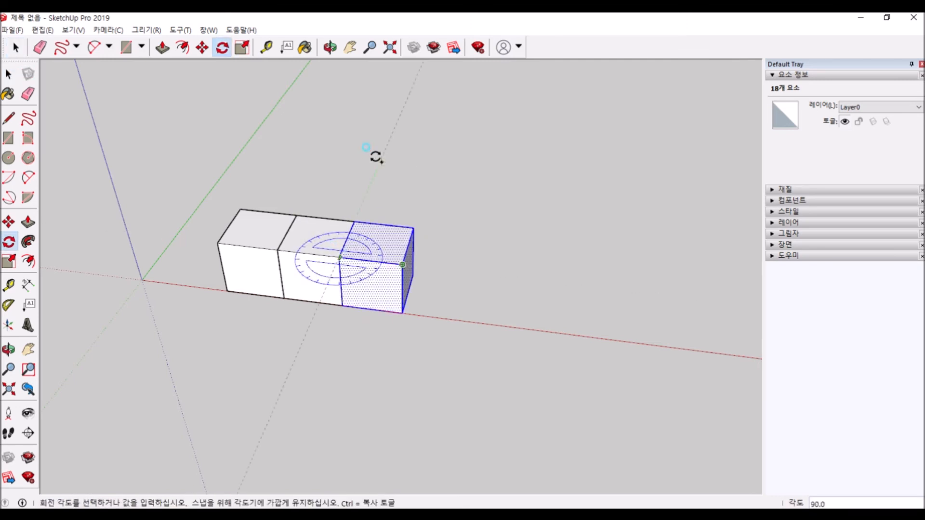
{"action": "left_click", "coordinate": [367, 148]}
{"action": "key", "text": "space"}
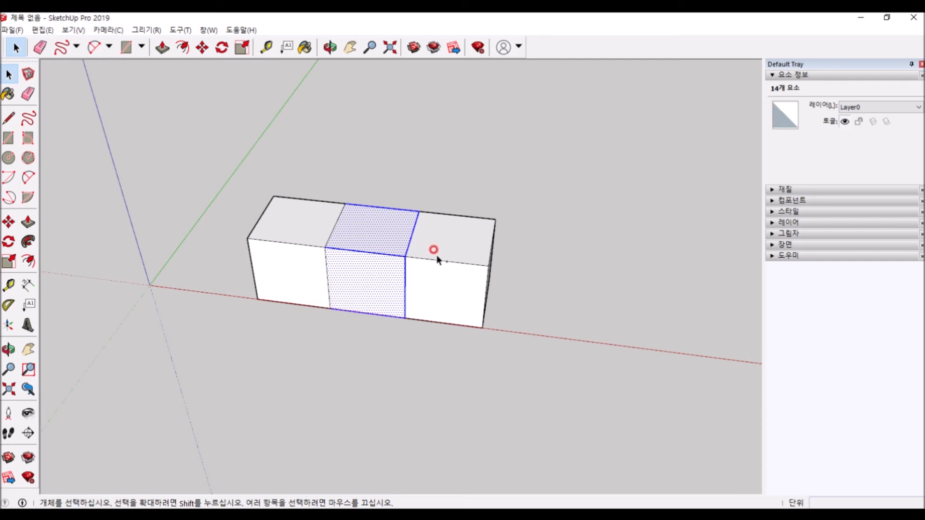
{"action": "key", "text": "ctrl+z"}
Delete the second cube, the one farther along the red axis
{"action": "triple_click", "coordinate": [464, 252]}
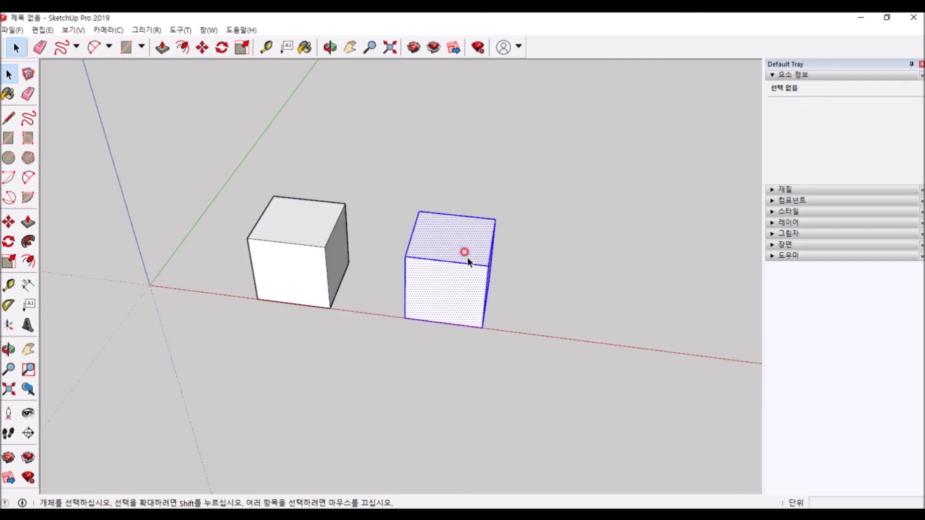
{"action": "key", "text": "Delete"}
{"action": "middle_click_drag", "start_coordinate": [369, 308], "coordinate": [270, 264]}
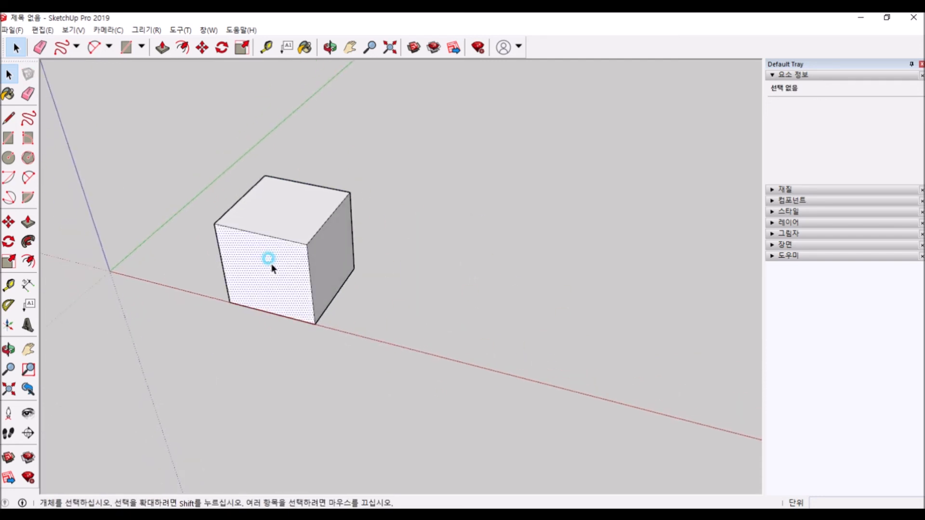
{"action": "triple_click", "coordinate": [270, 264]}
{"action": "key", "text": "m"}
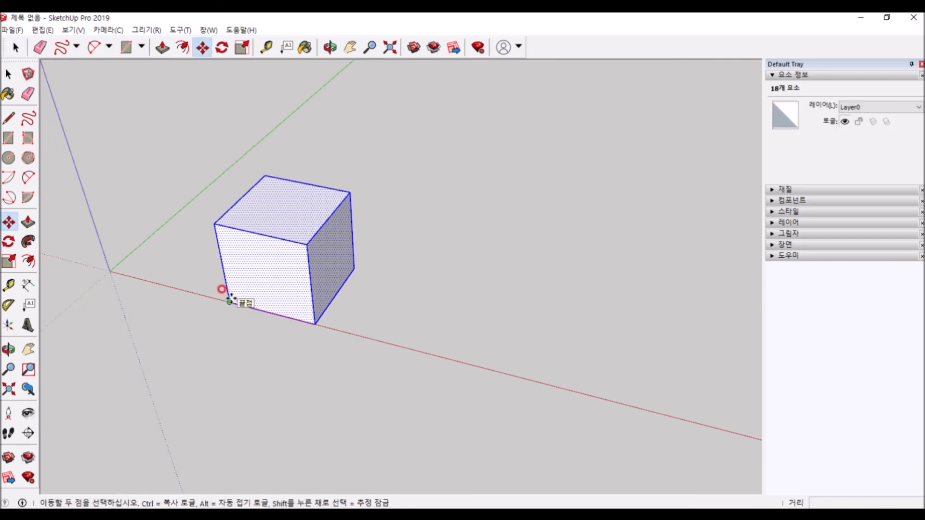
{"action": "scroll", "coordinate": [293, 262], "scroll_direction": "down", "scroll_amount": 2}
{"action": "scroll", "coordinate": [238, 271], "scroll_direction": "up", "scroll_amount": 2}
{"action": "scroll", "coordinate": [280, 272], "scroll_direction": "down", "scroll_amount": 2}
{"action": "key", "text": "ctrl"}
{"action": "left_click", "coordinate": [275, 293]}
{"action": "middle_click_drag", "start_coordinate": [330, 309], "coordinate": [343, 321]}
{"action": "scroll", "coordinate": [317, 274], "scroll_direction": "down", "scroll_amount": 3}
{"action": "scroll", "coordinate": [319, 261], "scroll_direction": "up", "scroll_amount": 2}
{"action": "key", "text": "Escape"}
Pull the cube's top face upward with Push/Pull to turn it into a tall column
{"action": "key", "text": "p"}
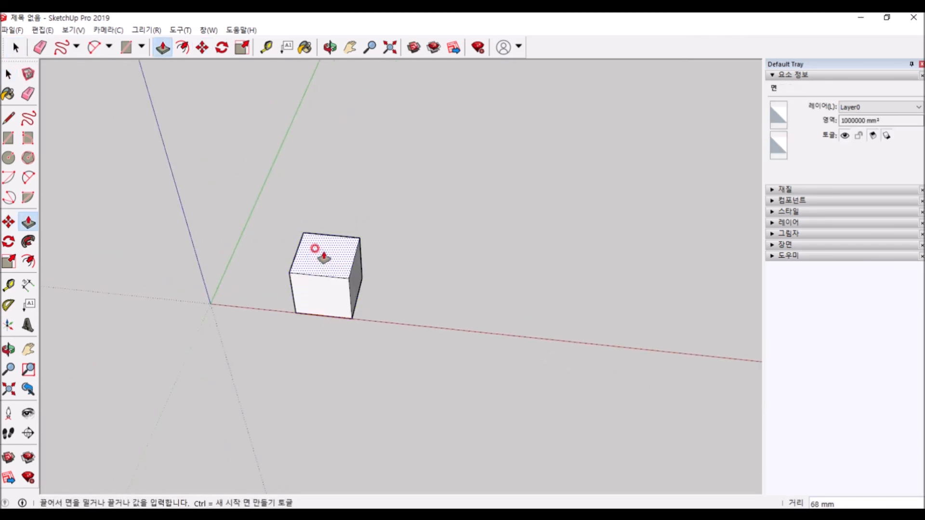
{"action": "left_click", "coordinate": [321, 256]}
{"action": "left_click", "coordinate": [351, 90]}
{"action": "key", "text": "space"}
Select the whole column and copy it 2000 mm along the red axis from its lower-left front corner
{"action": "scroll", "coordinate": [379, 267], "scroll_direction": "down", "scroll_amount": 2}
{"action": "triple_click", "coordinate": [363, 271]}
{"action": "middle_click_drag", "start_coordinate": [326, 265], "coordinate": [321, 303]}
{"action": "scroll", "coordinate": [343, 290], "scroll_direction": "down", "scroll_amount": 2}
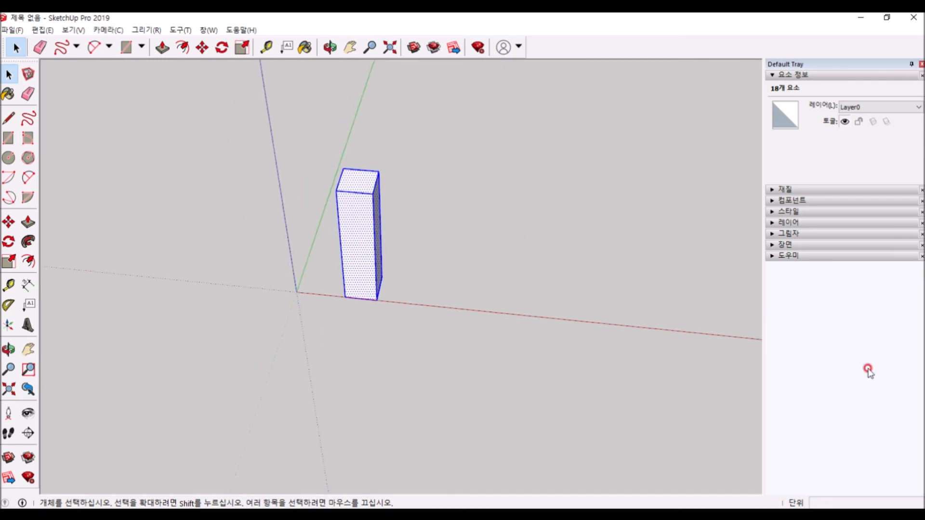
{"action": "scroll", "coordinate": [128, 219], "scroll_direction": "down", "scroll_amount": 1}
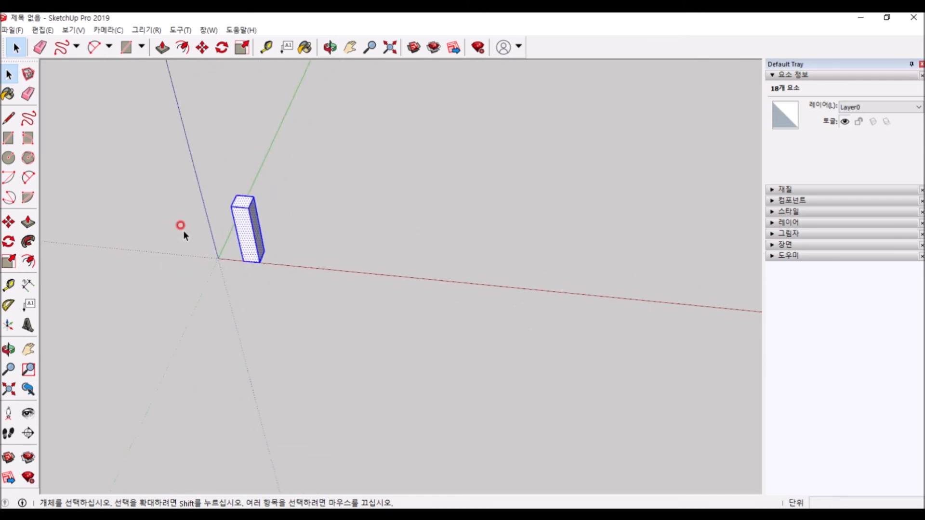
{"action": "scroll", "coordinate": [165, 244], "scroll_direction": "up", "scroll_amount": 3}
{"action": "key", "text": "m"}
{"action": "left_click", "coordinate": [175, 264], "text": "ctrl"}
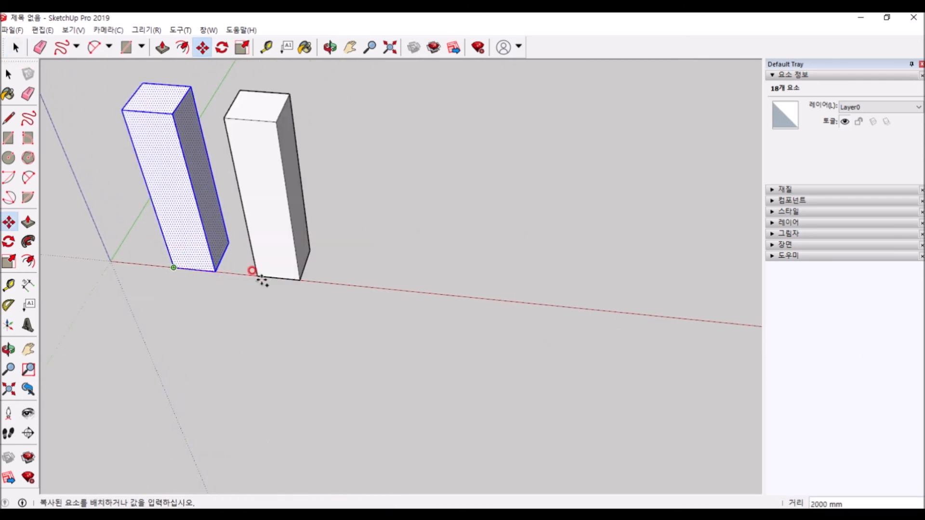
{"action": "left_click", "coordinate": [258, 274]}
Place two more column copies in the row, each 2000 mm farther along the red axis
{"action": "left_click", "coordinate": [258, 275], "text": "ctrl"}
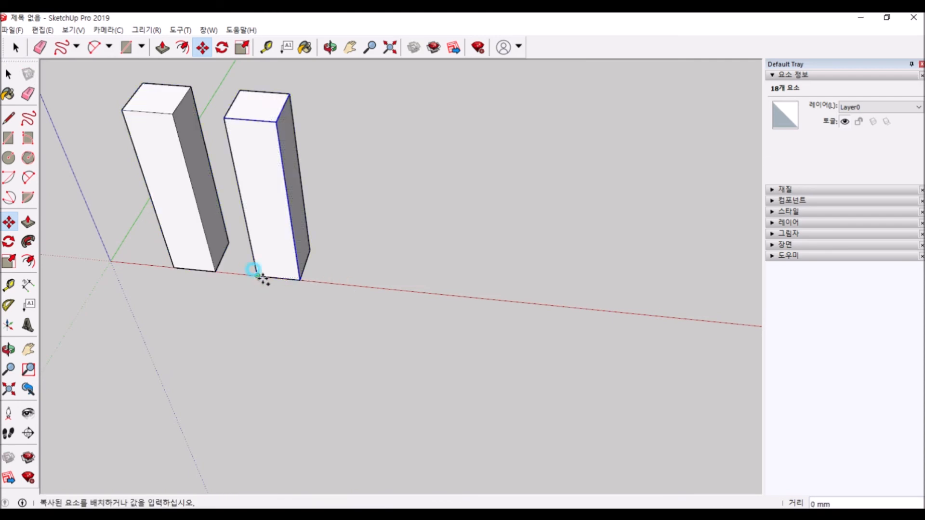
{"action": "left_click", "coordinate": [343, 285]}
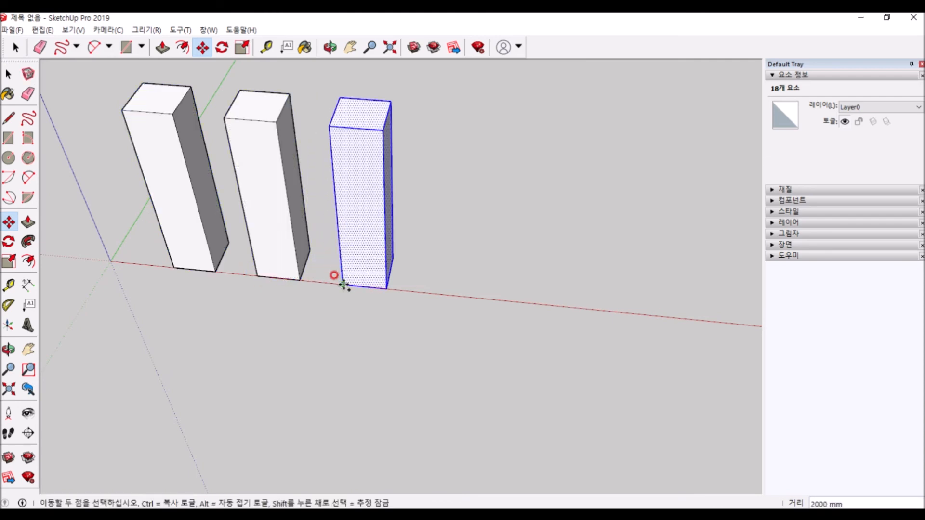
{"action": "left_click", "coordinate": [342, 284], "text": "ctrl"}
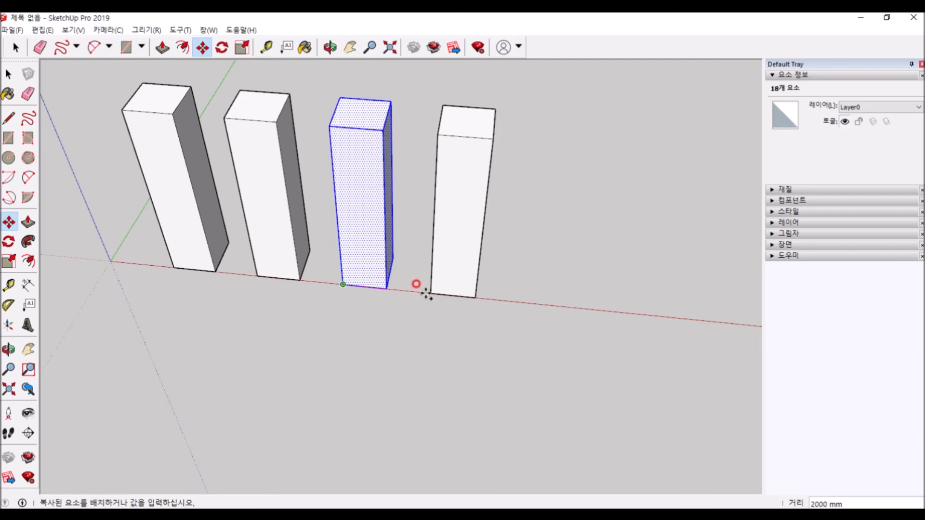
{"action": "left_click", "coordinate": [427, 291]}
Extend the row along the red axis with three more column copies, placing the last one 2000 mm from its neighbour
{"action": "left_click", "coordinate": [427, 291], "text": "ctrl"}
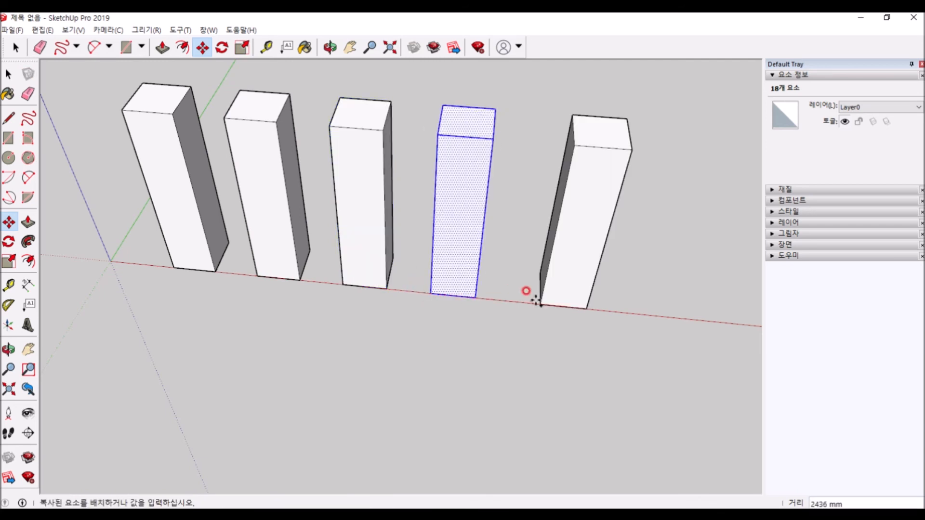
{"action": "left_click", "coordinate": [520, 301]}
{"action": "left_click", "coordinate": [519, 301], "text": "ctrl"}
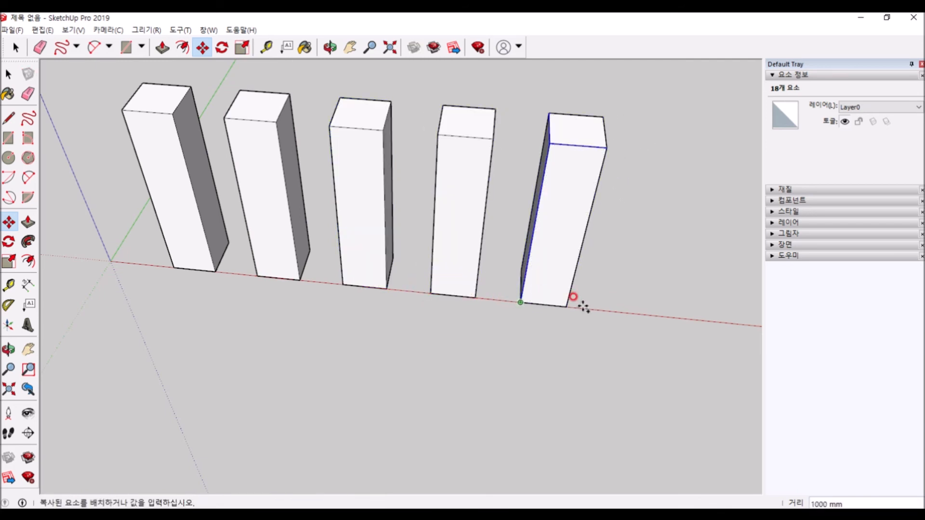
{"action": "left_click", "coordinate": [613, 306]}
{"action": "scroll", "coordinate": [521, 283], "scroll_direction": "down", "scroll_amount": 3}
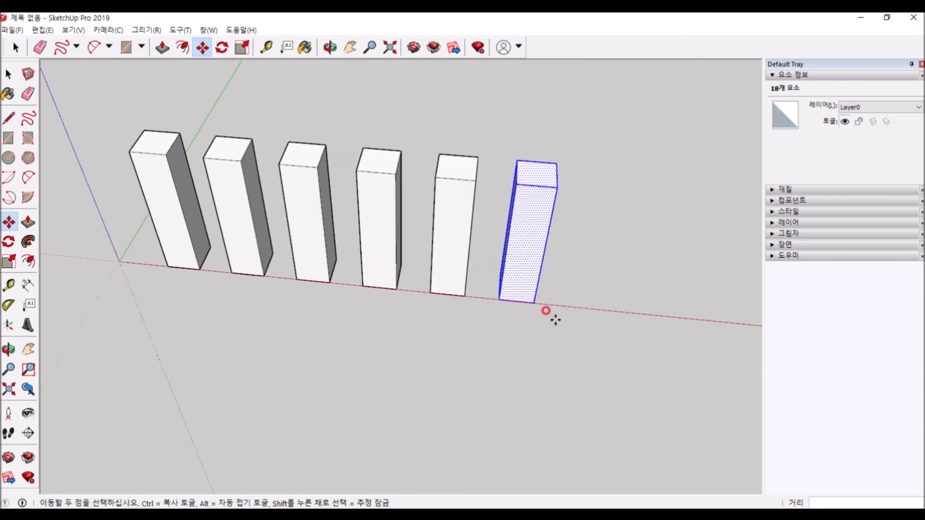
{"action": "left_click", "coordinate": [498, 300], "text": "ctrl"}
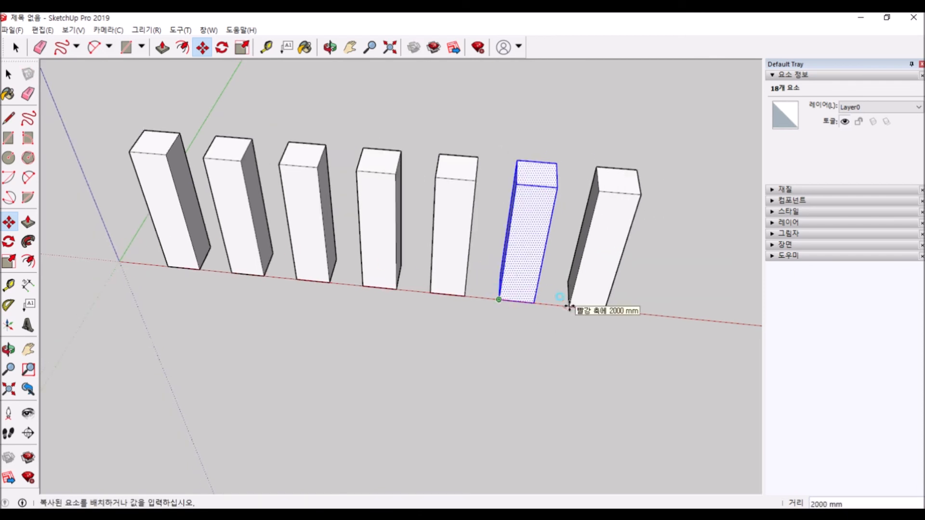
{"action": "left_click", "coordinate": [569, 307]}
{"action": "key", "text": "space"}
Delete all the copied columns, keeping only the original nearest the origin
{"action": "left_click", "coordinate": [229, 158]}
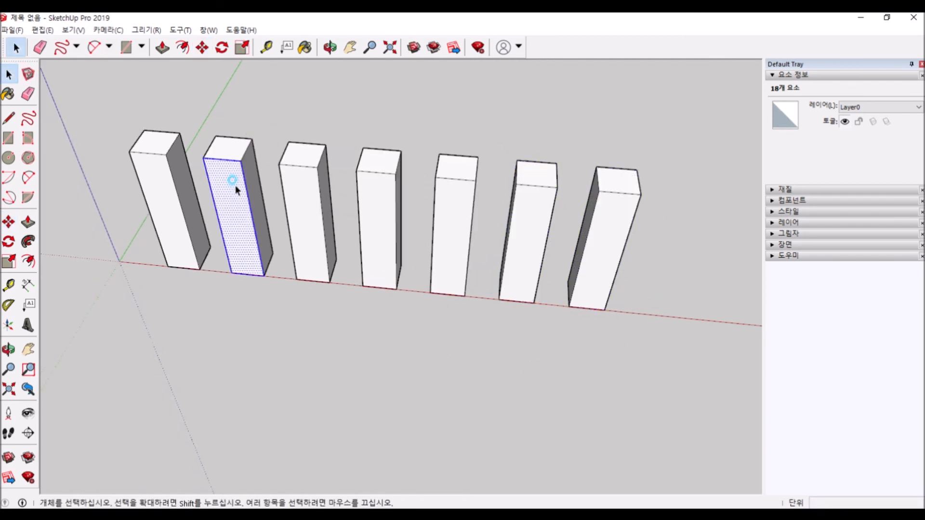
{"action": "key", "text": "Delete"}
{"action": "left_click_drag", "start_coordinate": [245, 99], "coordinate": [741, 342]}
{"action": "key", "text": "Delete"}
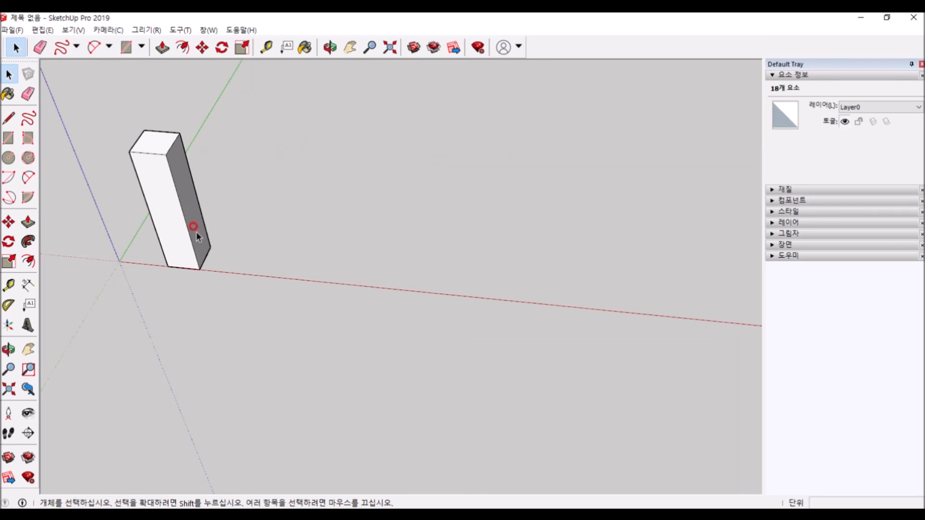
Select the remaining column and copy it exactly 2000 mm along the red axis from its lower-left front corner
{"action": "left_click", "coordinate": [197, 232]}
{"action": "key", "text": "m"}
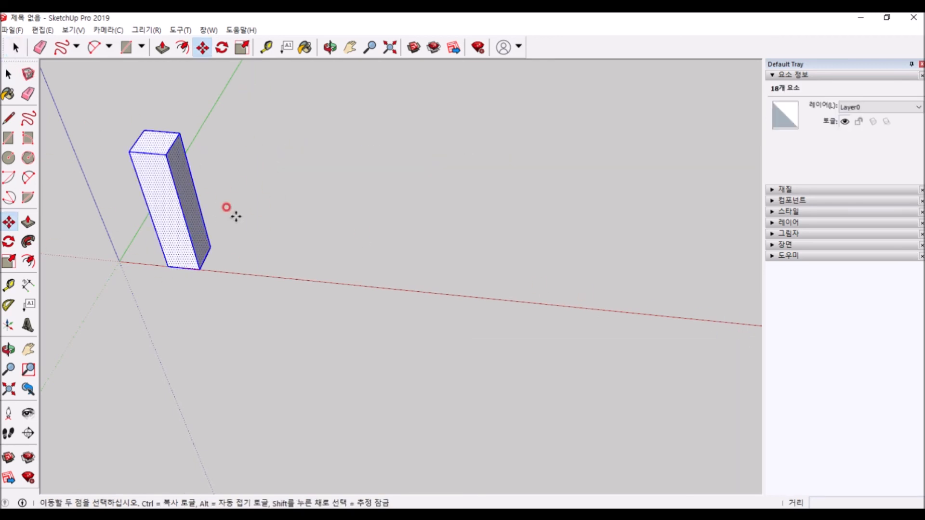
{"action": "left_click", "coordinate": [167, 266]}
{"action": "key", "text": "ctrl"}
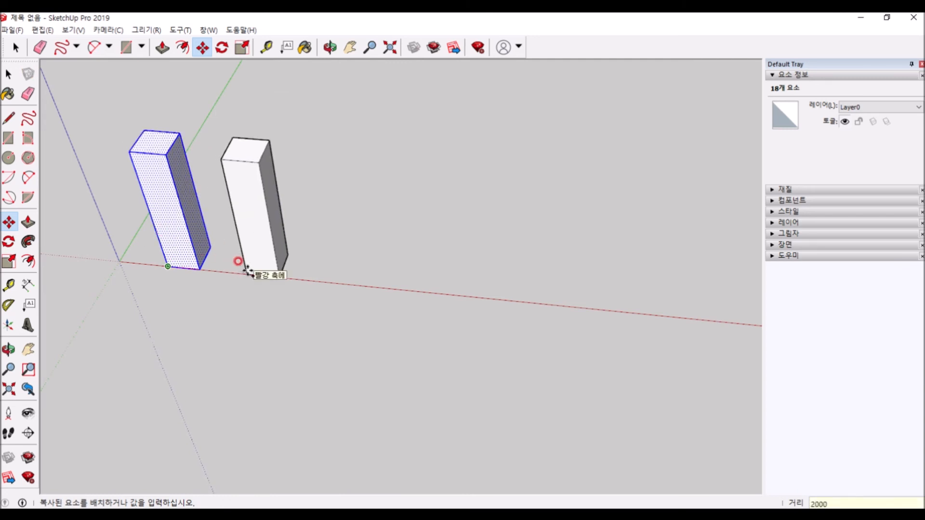
{"action": "key", "text": "Return"}
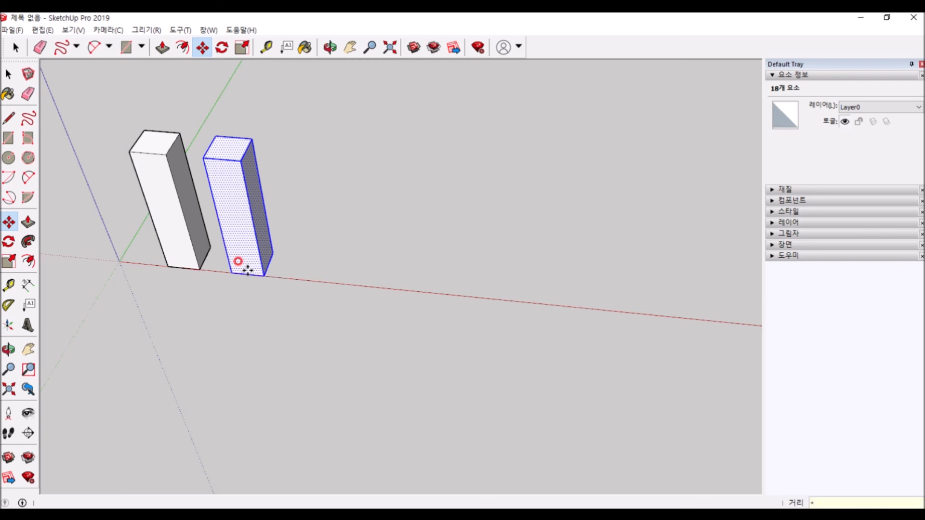
Multiply the column copy with *10 to create a row of ten evenly spaced copies along the red axis
{"action": "key", "text": "Return"}
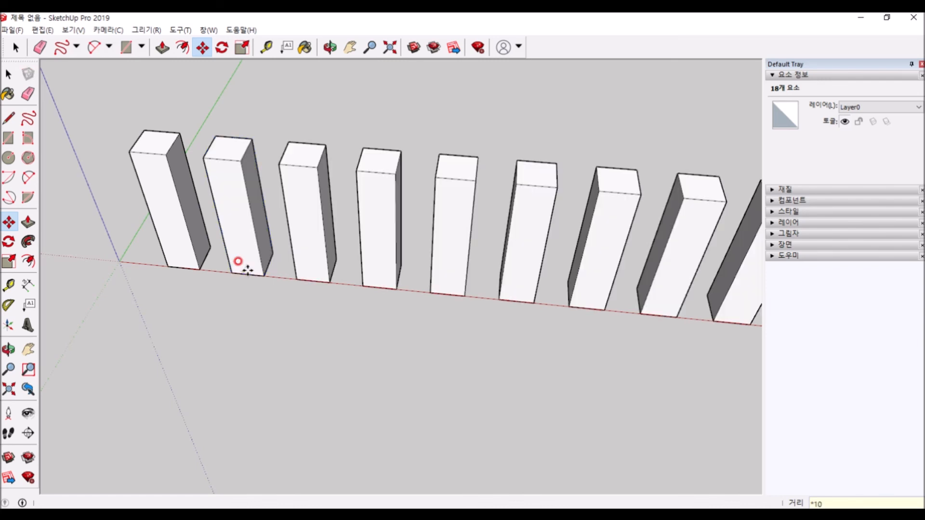
{"action": "scroll", "coordinate": [238, 262], "scroll_direction": "down", "scroll_amount": 3}
{"action": "key", "text": "space"}
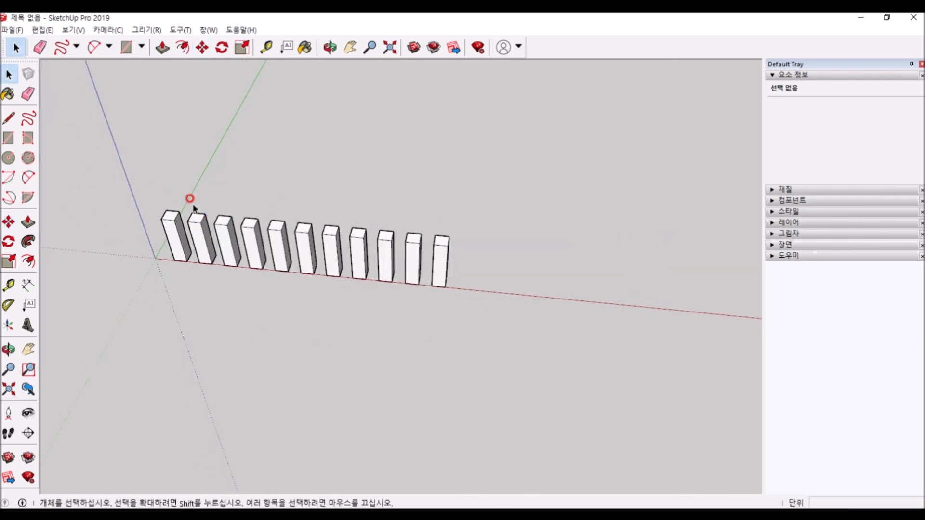
{"action": "scroll", "coordinate": [123, 166], "scroll_direction": "up", "scroll_amount": 2}
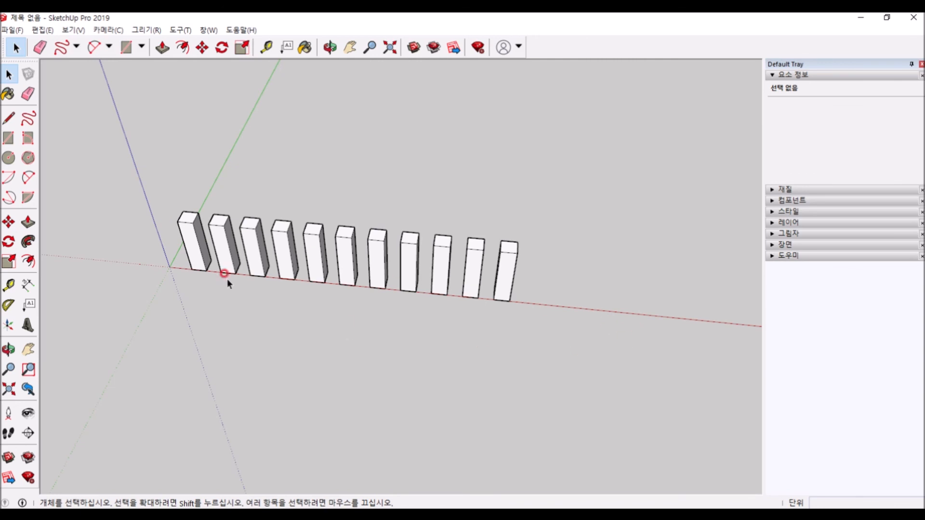
Undo the row and rebuild it by copying the original column along the red axis and multiplying the copy with *10
{"action": "scroll", "coordinate": [259, 182], "scroll_direction": "up", "scroll_amount": 2}
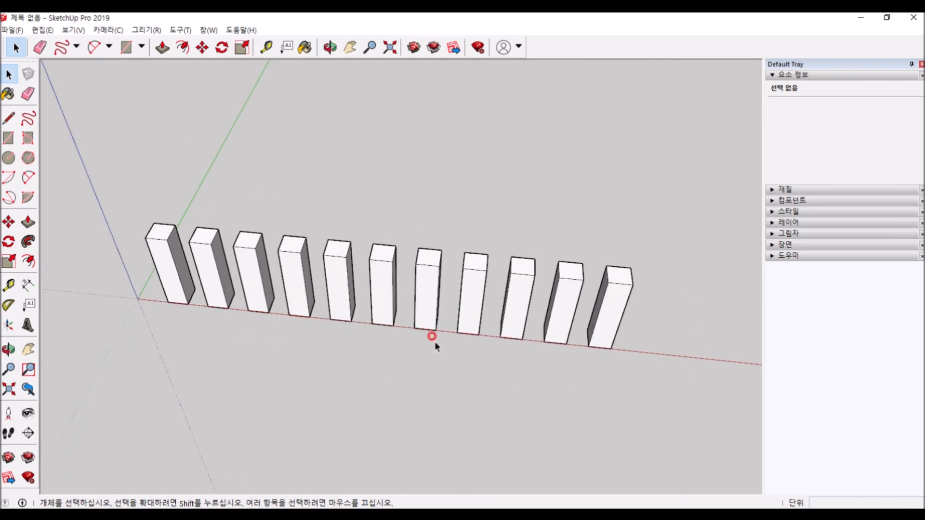
{"action": "key", "text": "ctrl+z"}
{"action": "triple_click", "coordinate": [186, 277]}
{"action": "key", "text": "m"}
{"action": "key", "text": "ctrl"}
{"action": "left_click", "coordinate": [168, 302]}
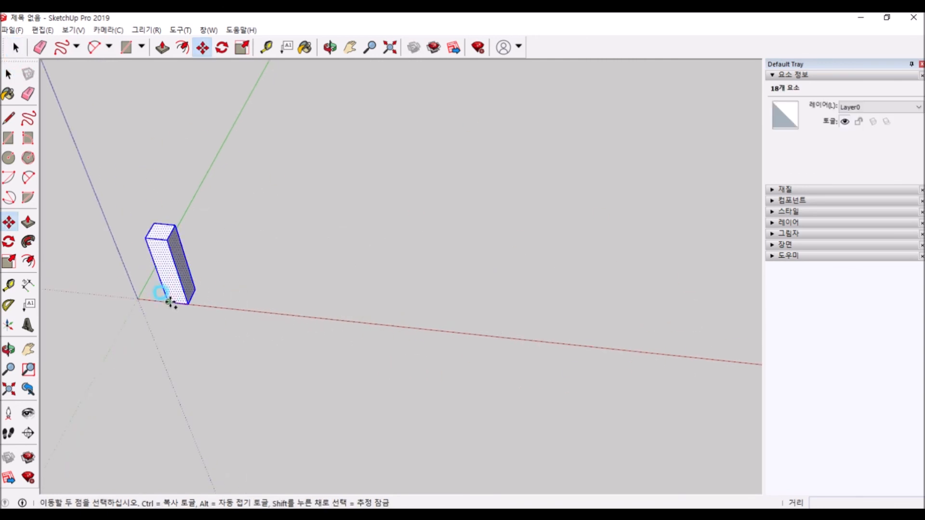
{"action": "left_click", "coordinate": [206, 303]}
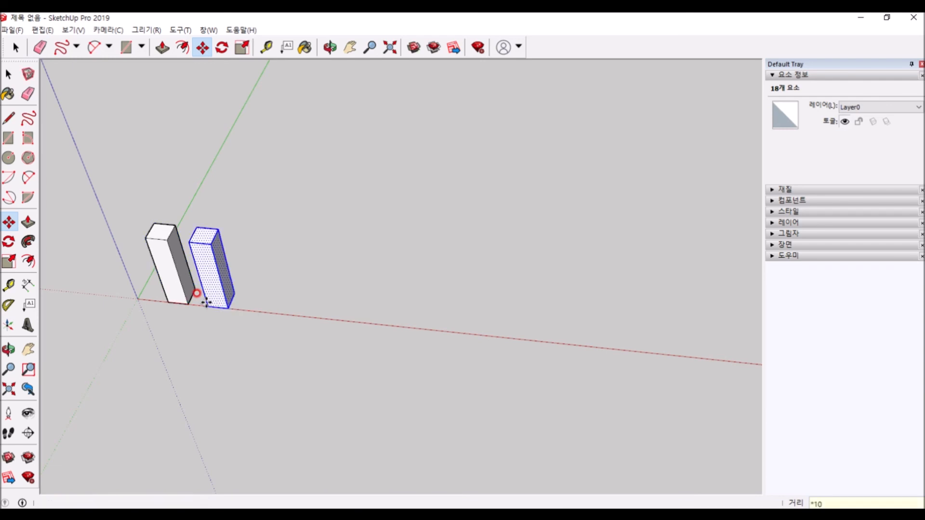
{"action": "key", "text": "Return"}
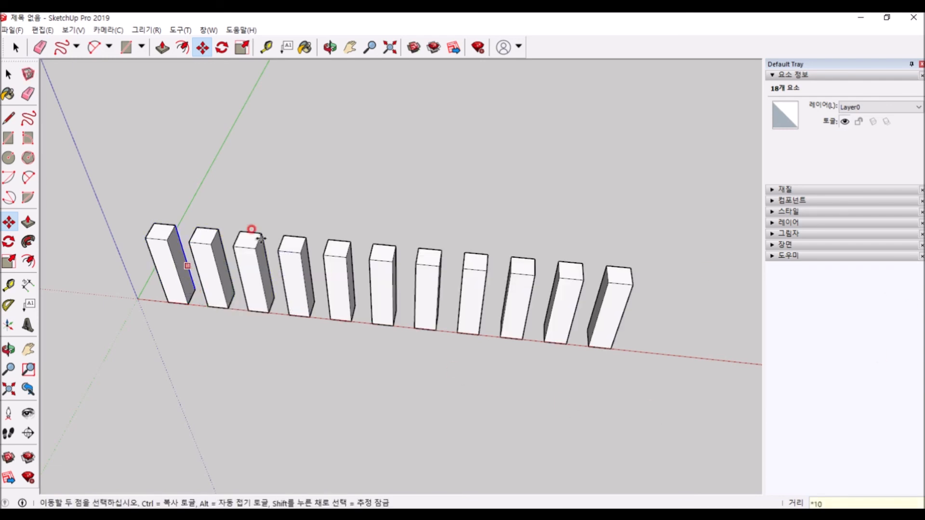
{"action": "key", "text": "space"}
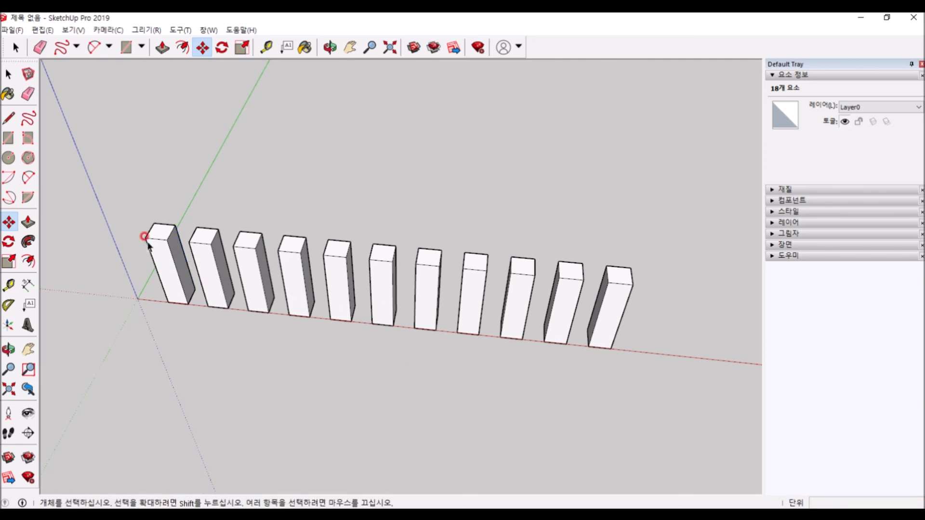
{"action": "left_click", "coordinate": [609, 367]}
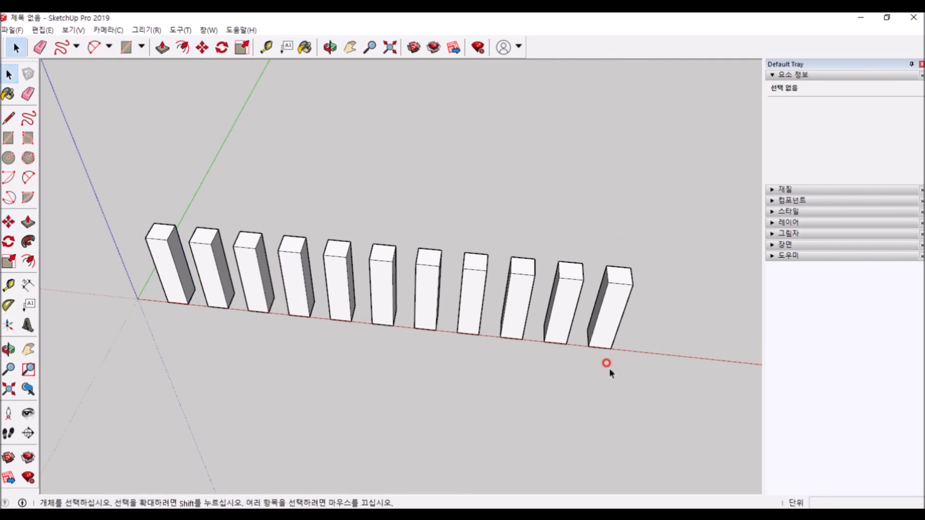
Select the entire row of columns and copy it 2000 mm in the negative green-axis direction
{"action": "left_click", "coordinate": [155, 258]}
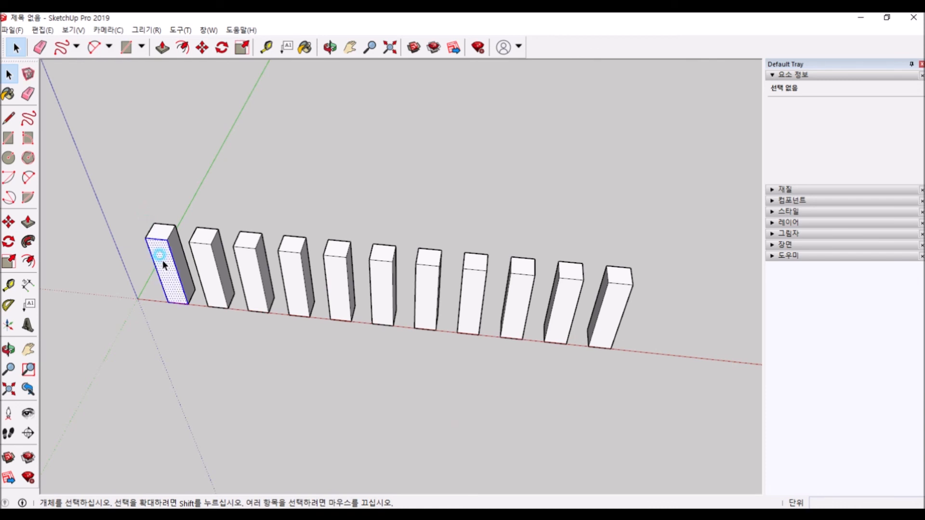
{"action": "left_click_drag", "start_coordinate": [94, 178], "coordinate": [681, 443]}
{"action": "key", "text": "m"}
{"action": "key", "text": "ctrl"}
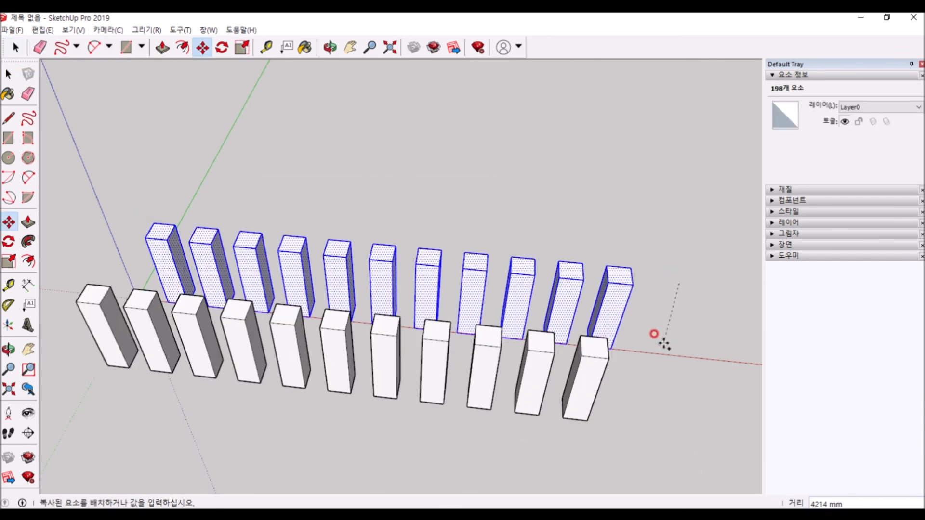
{"action": "middle_click_drag", "start_coordinate": [681, 344], "coordinate": [497, 324]}
{"action": "type", "text": "2000"}
{"action": "key", "text": "Return"}
Multiply the copied row with *5 to form a grid of evenly spaced columns, and clear the selection
{"action": "type", "text": "x5"}
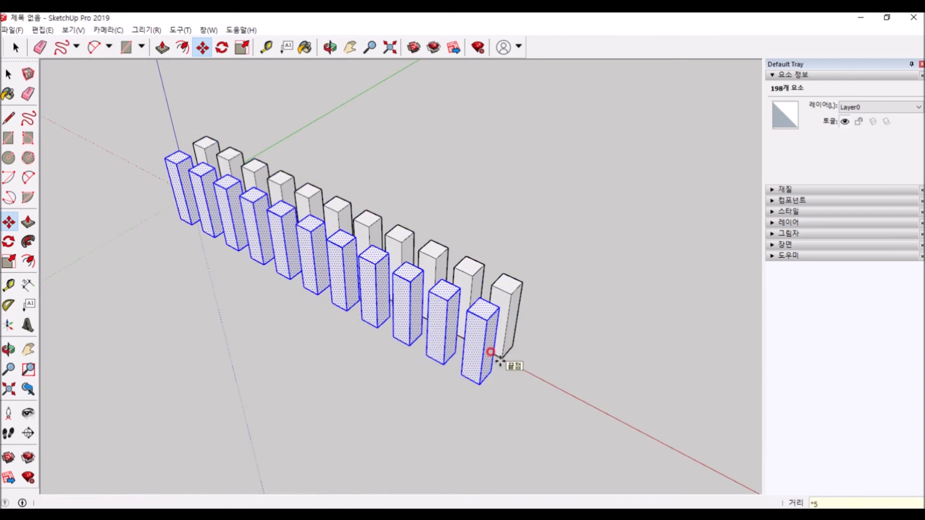
{"action": "key", "text": "Return"}
{"action": "key", "text": "space"}
{"action": "left_click", "coordinate": [250, 409]}
{"action": "scroll", "coordinate": [250, 409], "scroll_direction": "down", "scroll_amount": 2}
{"action": "scroll", "coordinate": [307, 395], "scroll_direction": "up", "scroll_amount": 3}
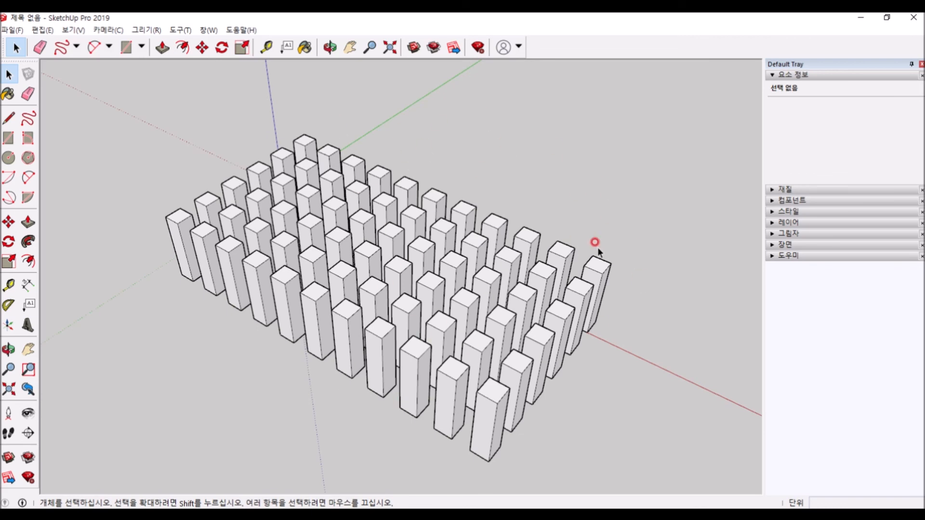
Select all columns of the grid and copy them 12000 mm along the positive green axis from the front column's bottom corner
{"action": "middle_click_drag", "start_coordinate": [528, 443], "coordinate": [418, 360]}
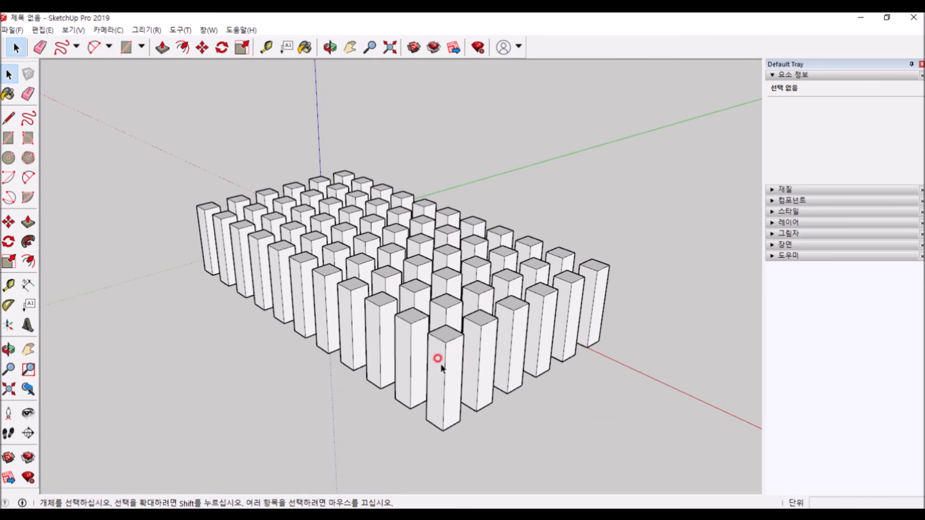
{"action": "middle_click_drag", "start_coordinate": [457, 325], "coordinate": [531, 255]}
{"action": "left_click", "coordinate": [447, 406]}
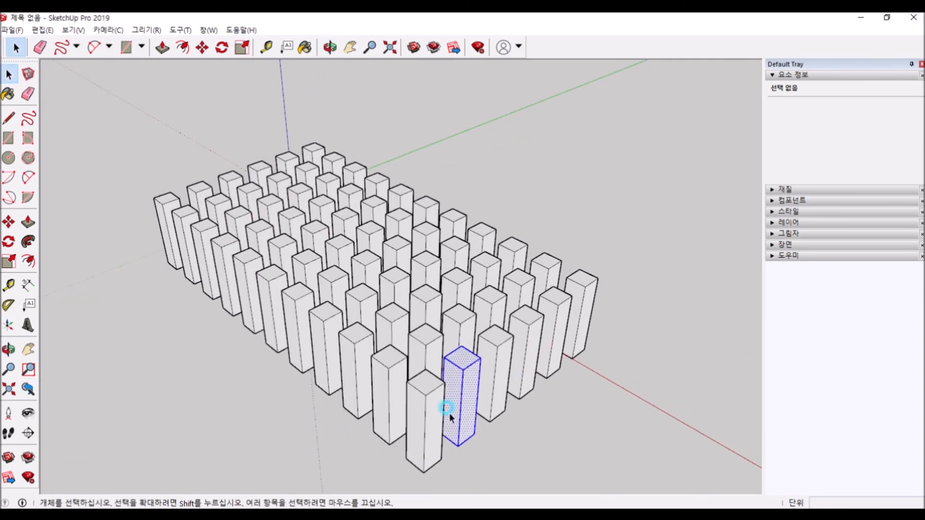
{"action": "middle_click_drag", "start_coordinate": [143, 89], "coordinate": [82, 103]}
{"action": "key", "text": "ctrl+a"}
{"action": "key", "text": "m"}
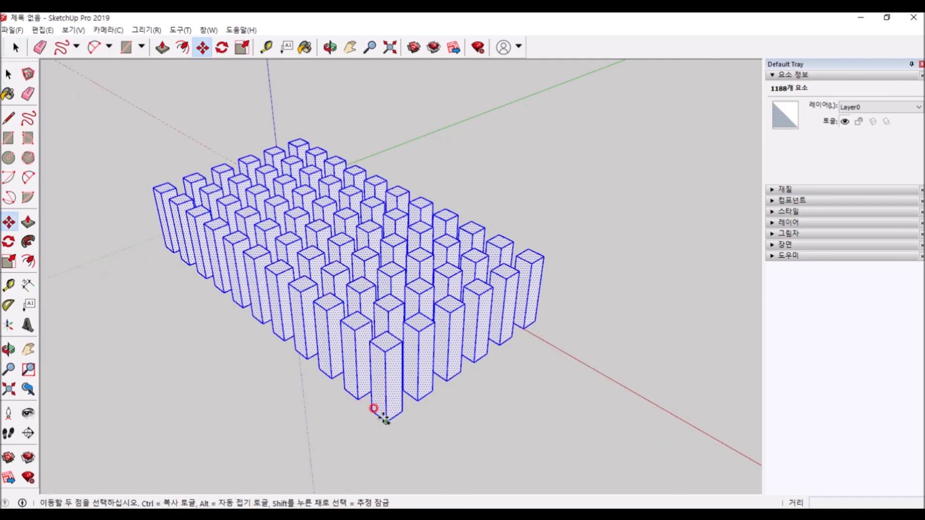
{"action": "left_click", "coordinate": [386, 422]}
{"action": "key", "text": "ctrl"}
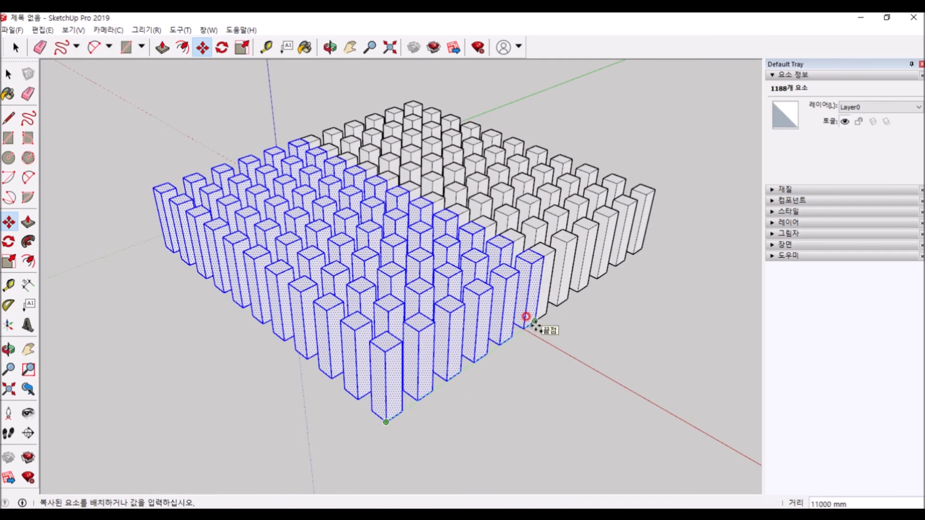
{"action": "type", "text": "12000"}
{"action": "key", "text": "Return"}
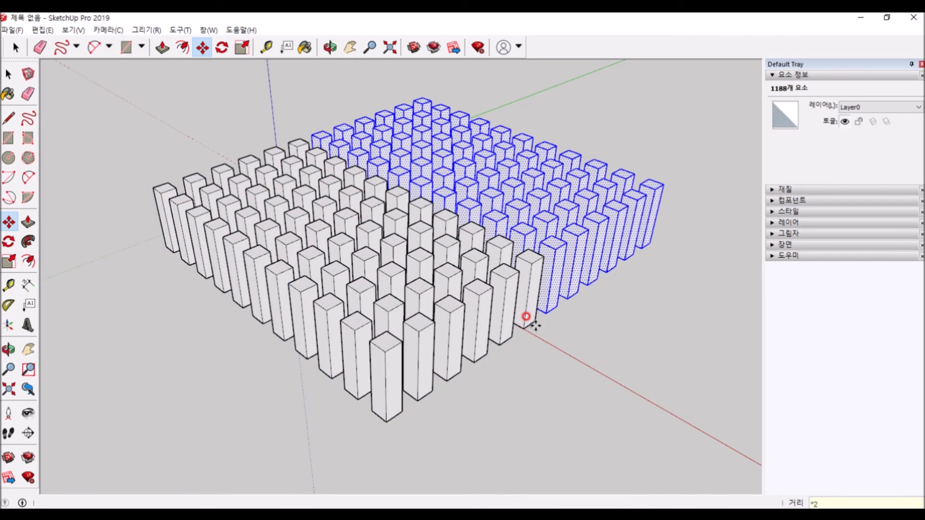
Multiply the copied column grid with *2 along the green axis and clear the selection
{"action": "key", "text": "Return"}
{"action": "scroll", "coordinate": [530, 323], "scroll_direction": "down", "scroll_amount": 4}
{"action": "key", "text": "space"}
{"action": "left_click", "coordinate": [680, 407]}
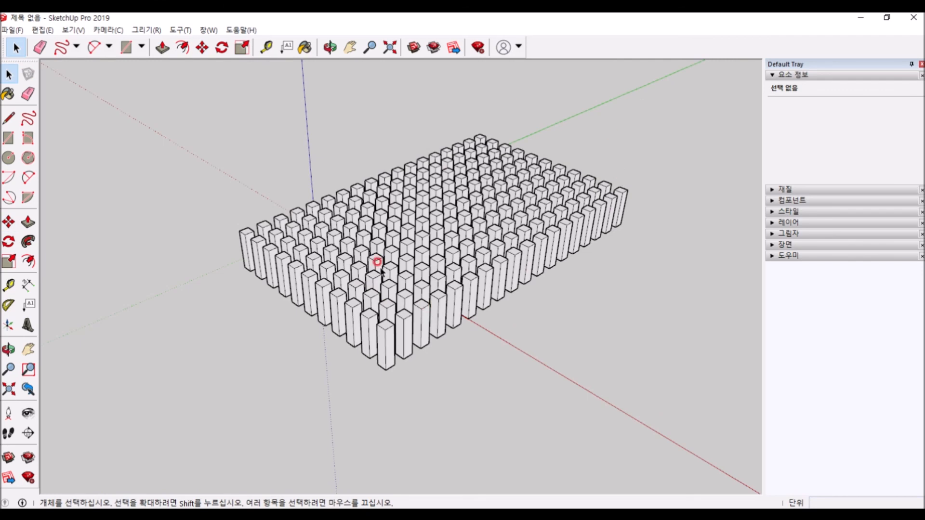
{"action": "scroll", "coordinate": [381, 271], "scroll_direction": "up", "scroll_amount": 2}
{"action": "scroll", "coordinate": [699, 255], "scroll_direction": "down", "scroll_amount": 2}
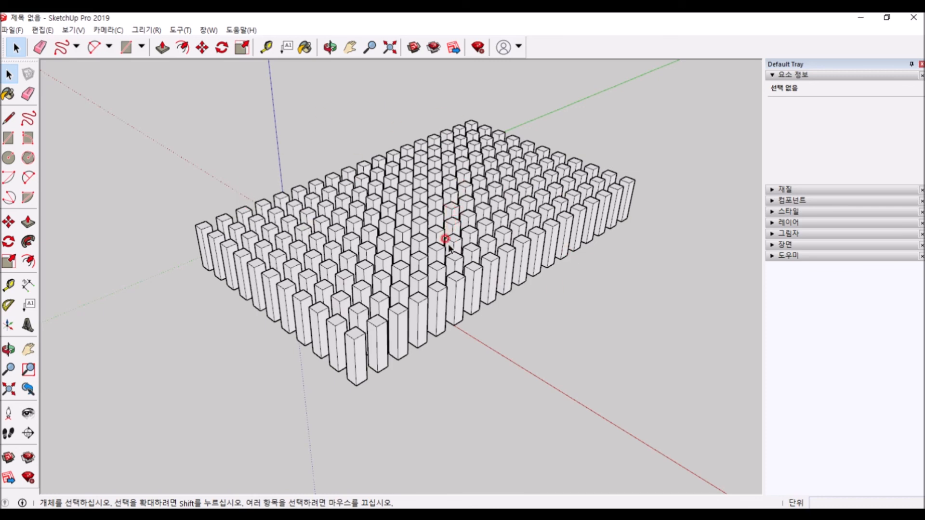
{"action": "middle_click_drag", "start_coordinate": [430, 217], "coordinate": [484, 330]}
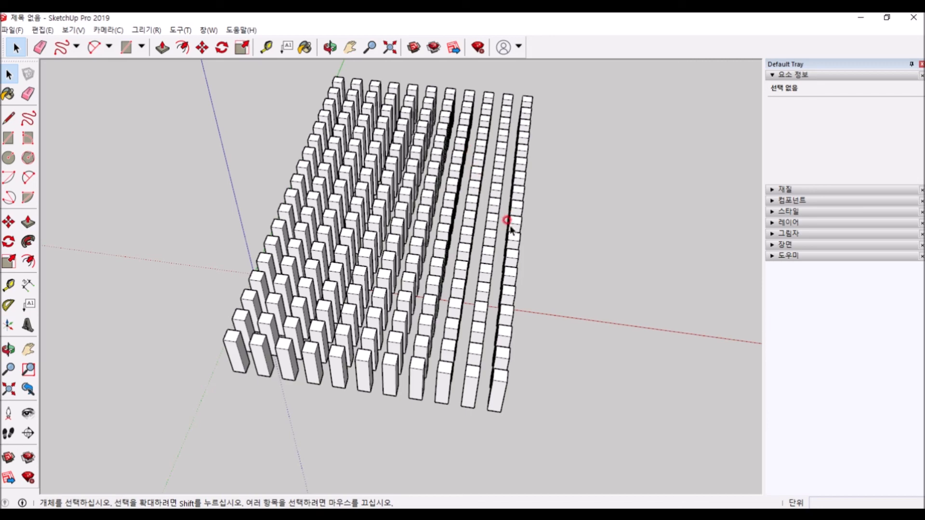
{"action": "middle_click_drag", "start_coordinate": [484, 162], "coordinate": [638, 301]}
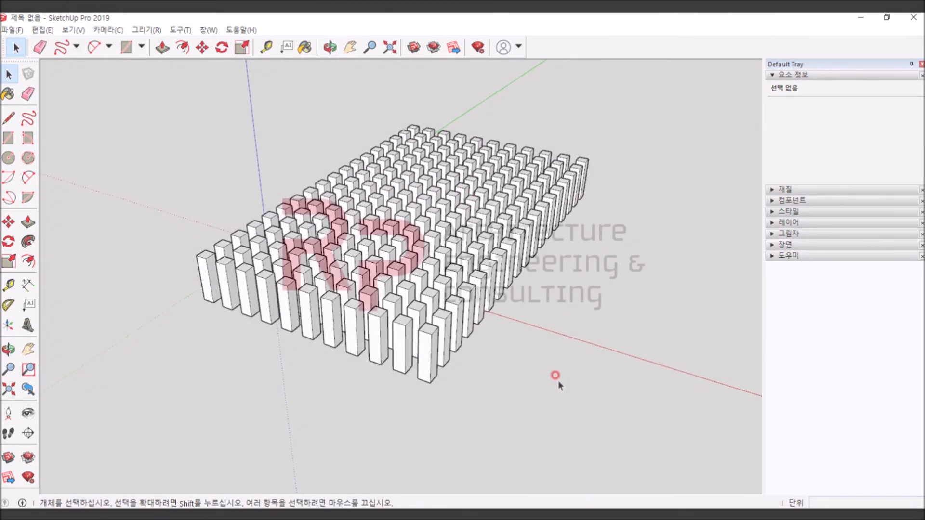